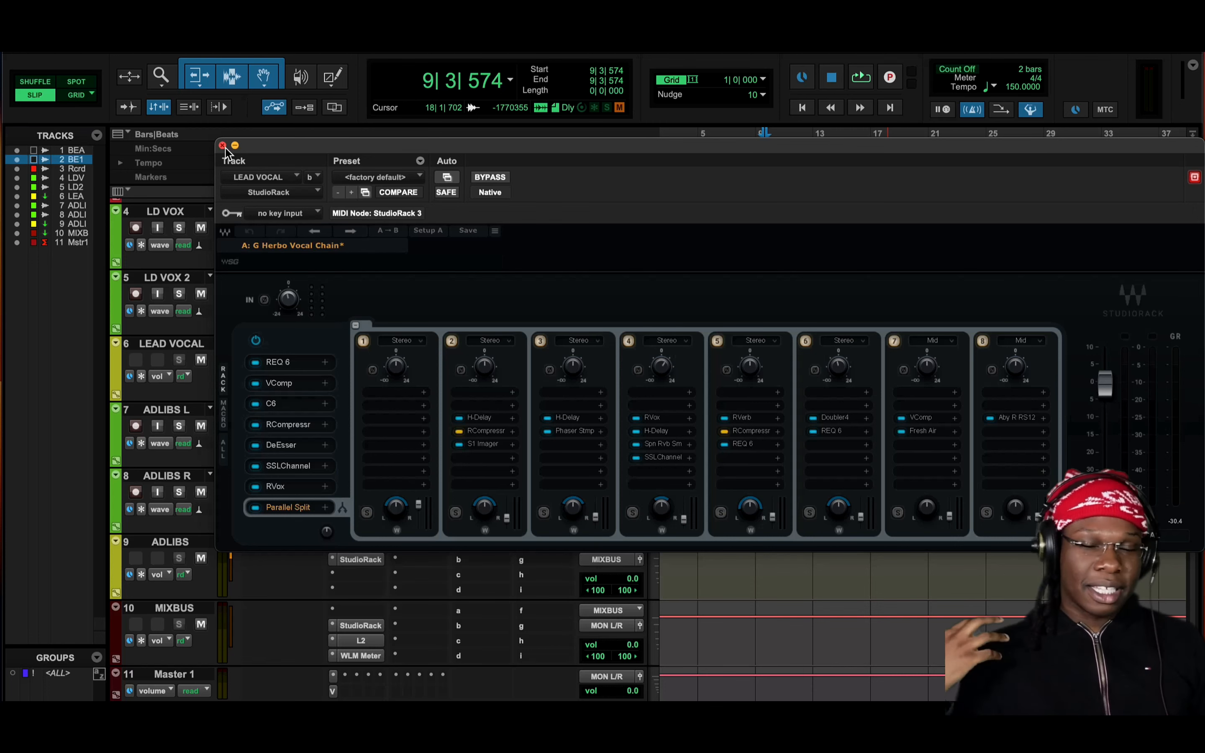
Close the LEAD VOCAL StudioRack and play the song from bar 6 to hear the full mix
click(223, 145)
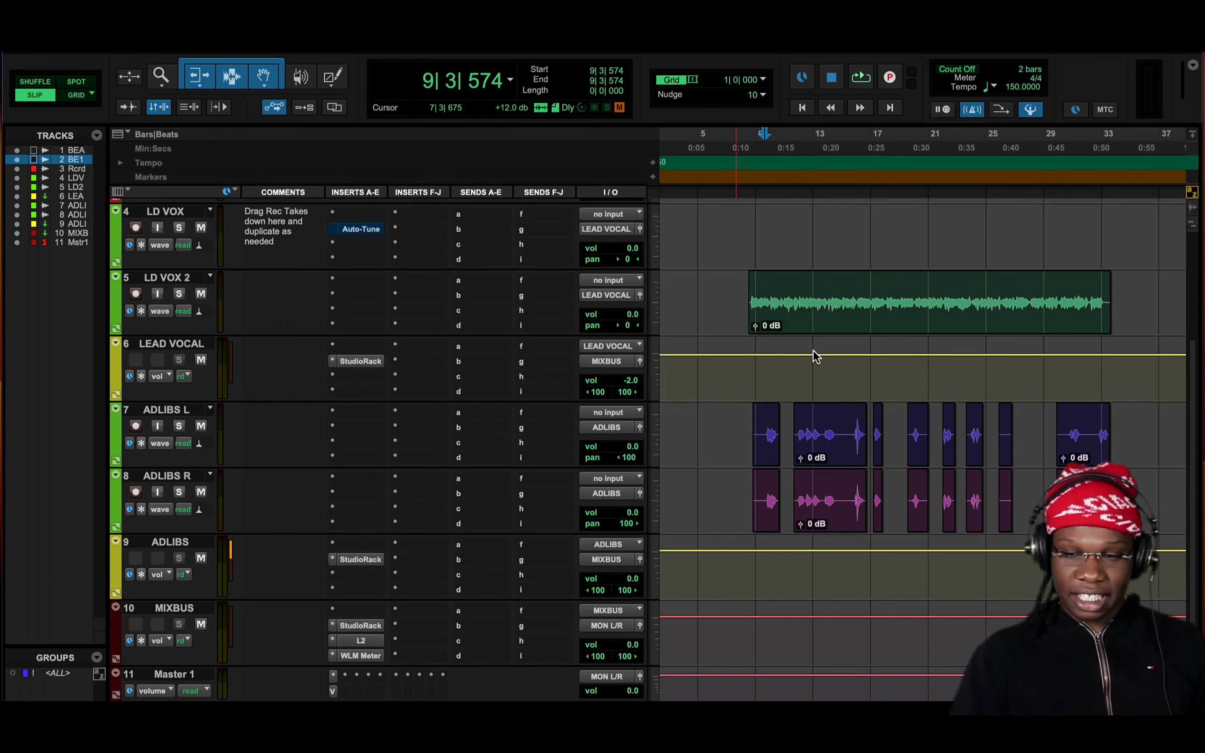
click(725, 147)
key(space)
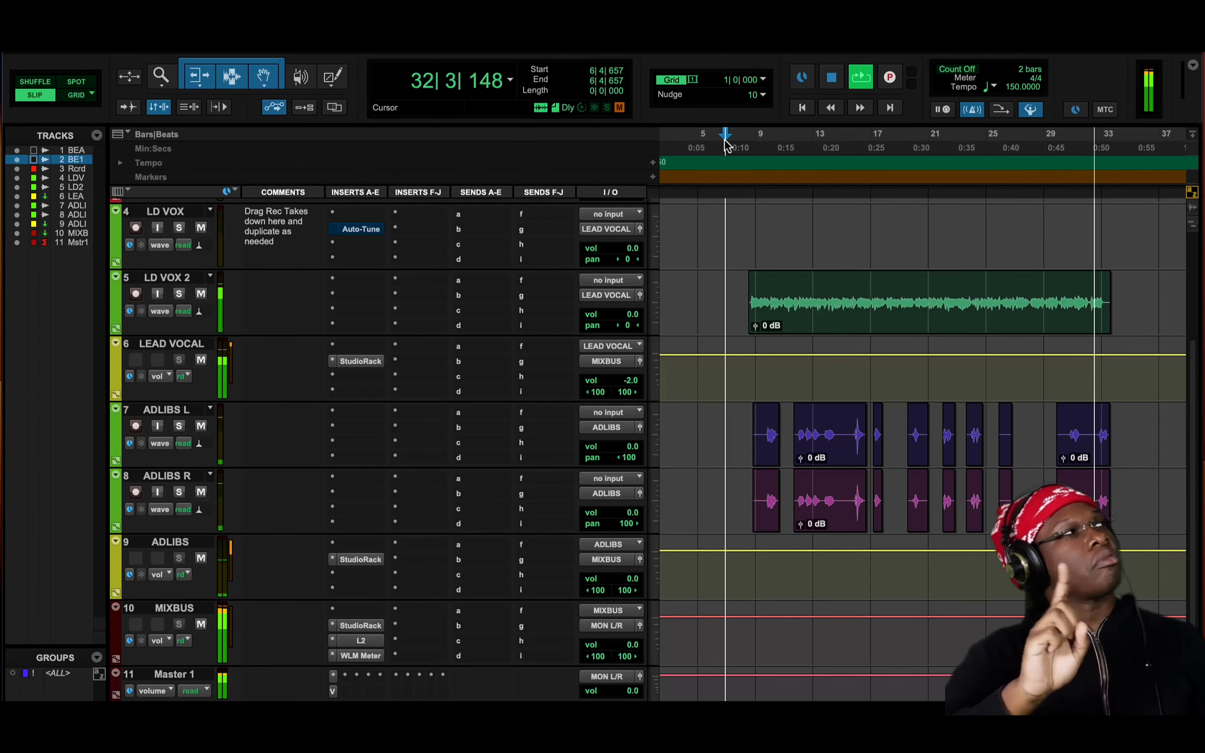
key(space)
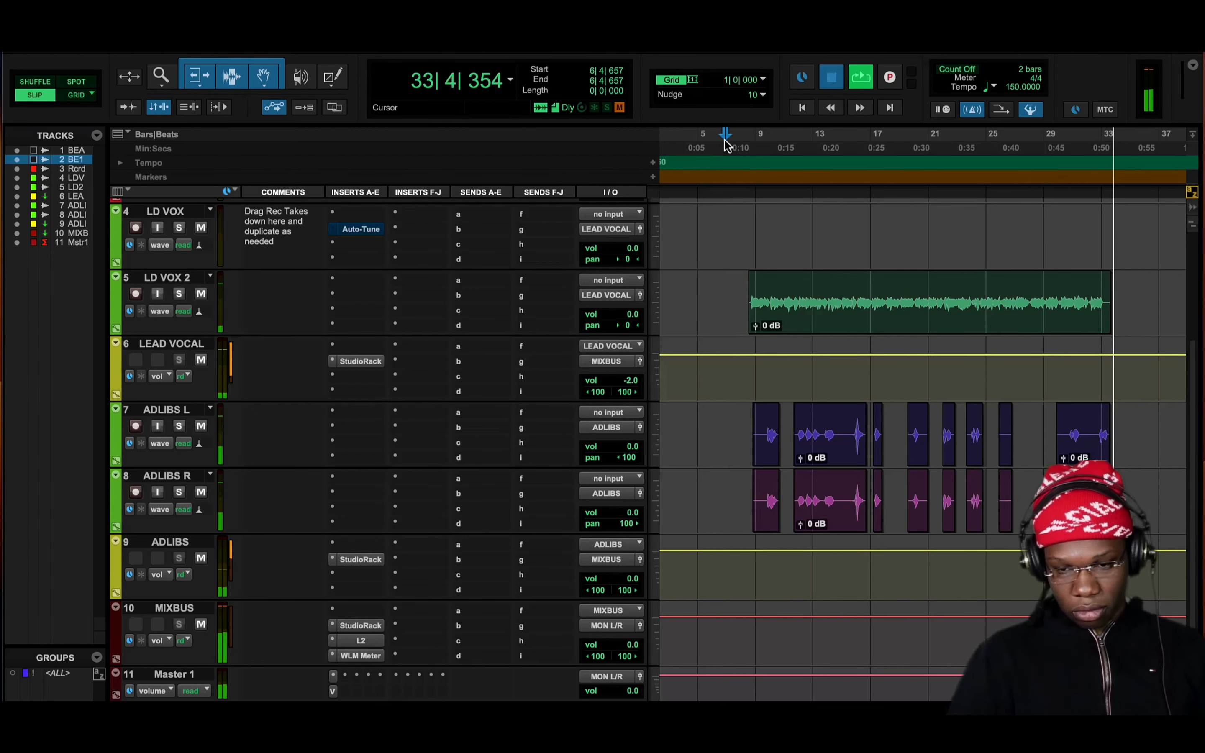
Bypass the LEAD VOCAL StudioRack during playback and raise the track's volume to +4.2 dB to audition the unprocessed vocal
click(370, 360)
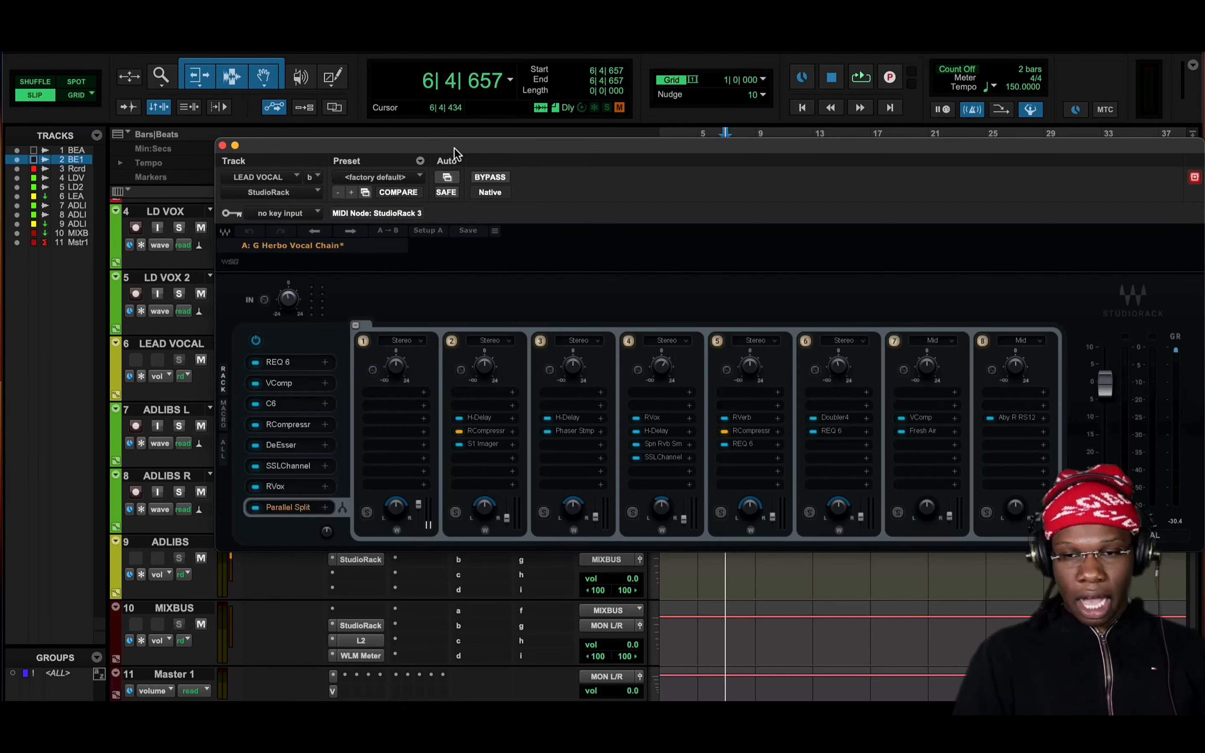
drag(454, 148, 345, 183)
key(space)
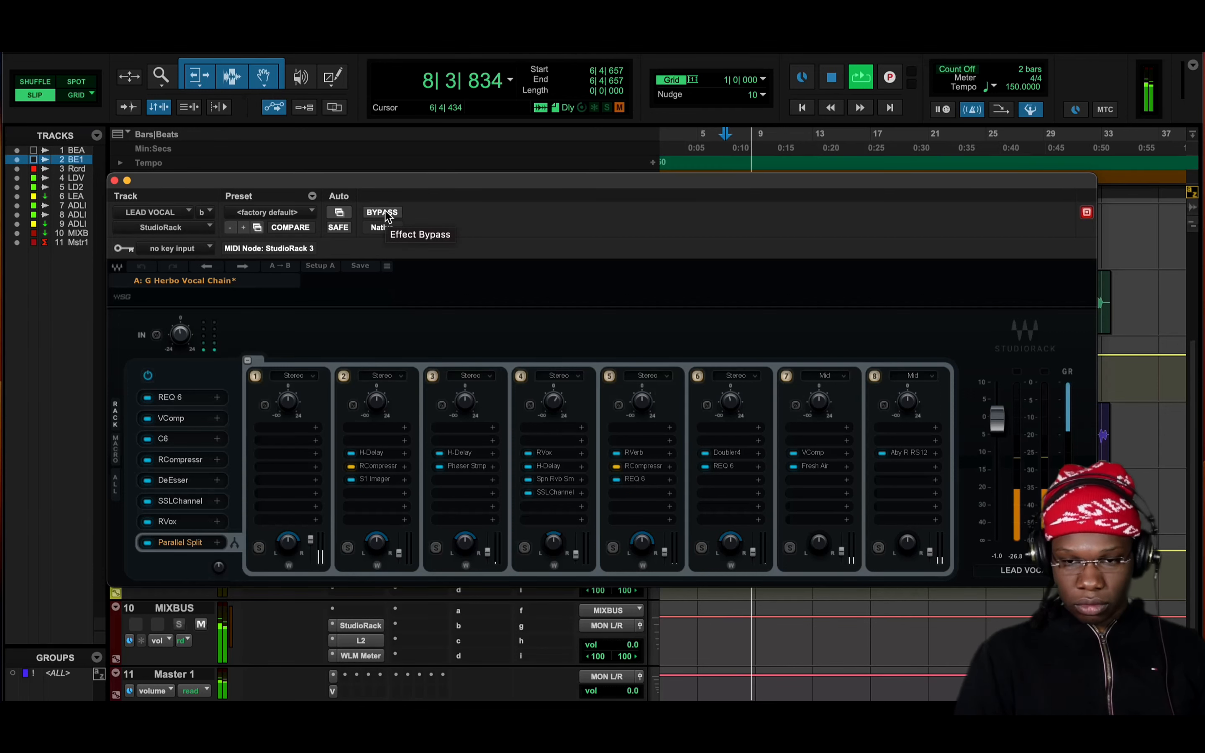
click(382, 213)
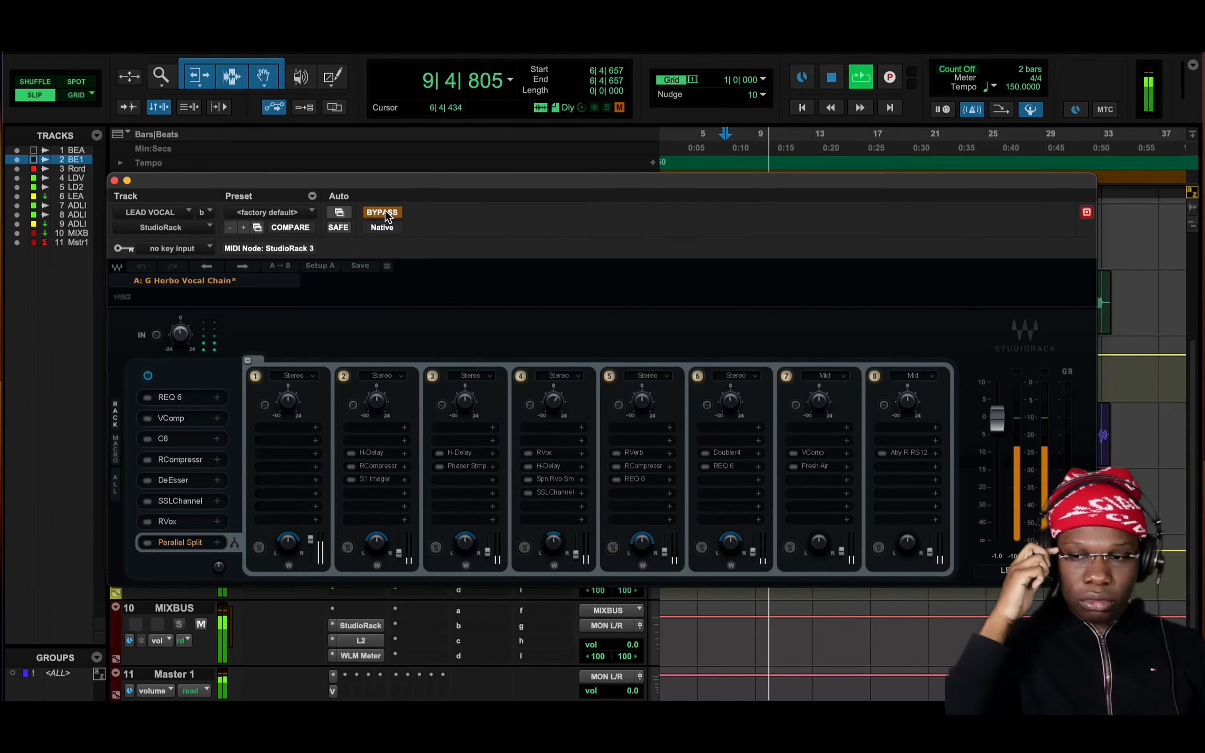
drag(390, 185, 608, 557)
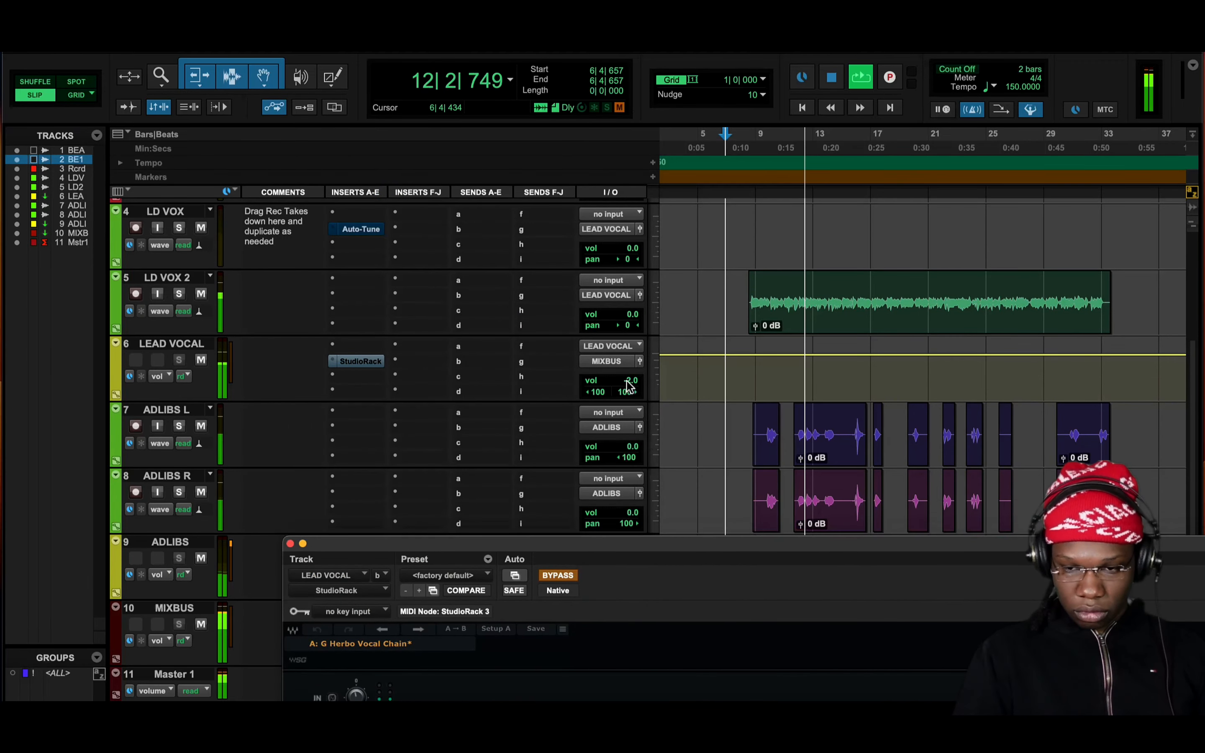
drag(628, 386, 628, 374)
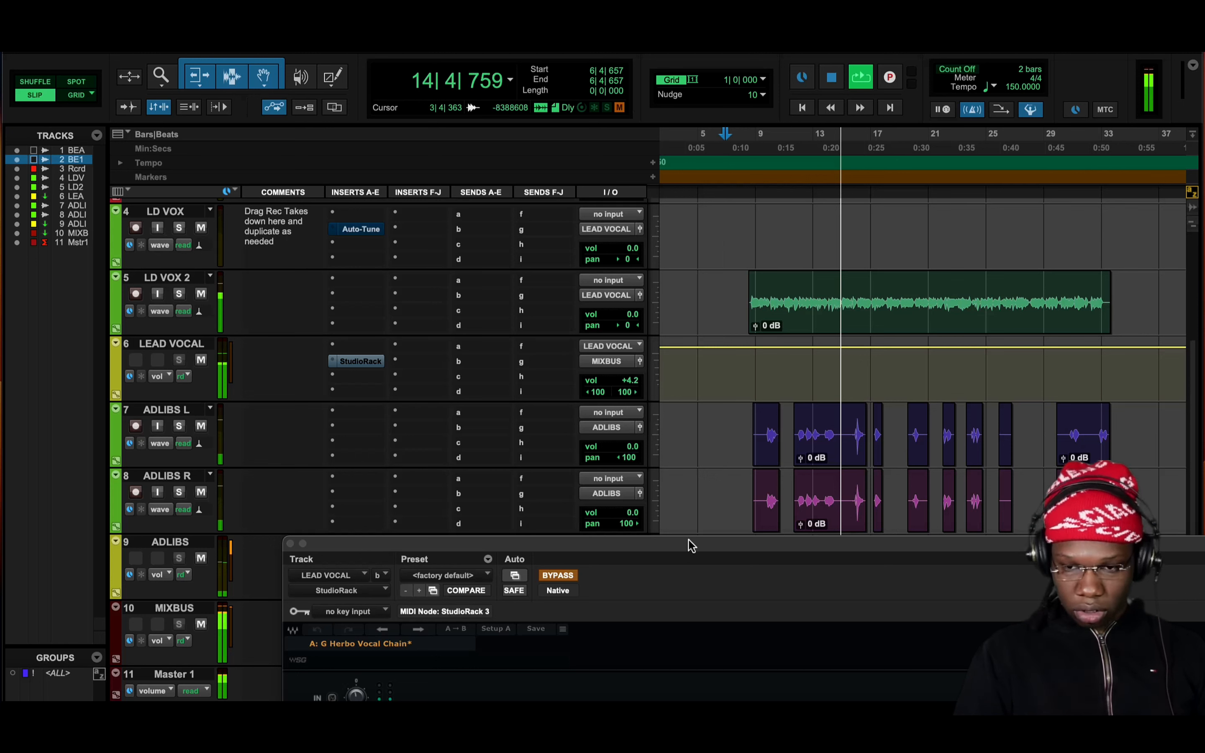
Re-enable the LEAD VOCAL StudioRack during playback and listen to the processed vocal
click(699, 498)
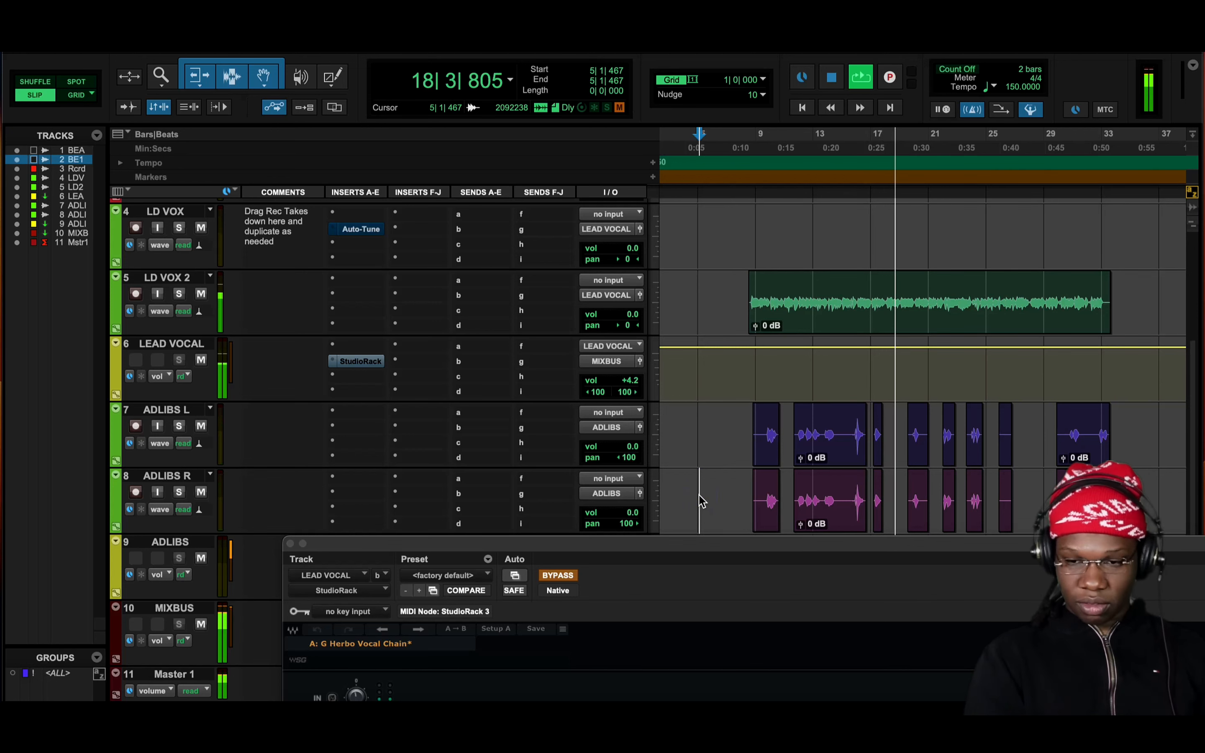
click(559, 576)
drag(577, 556, 522, 311)
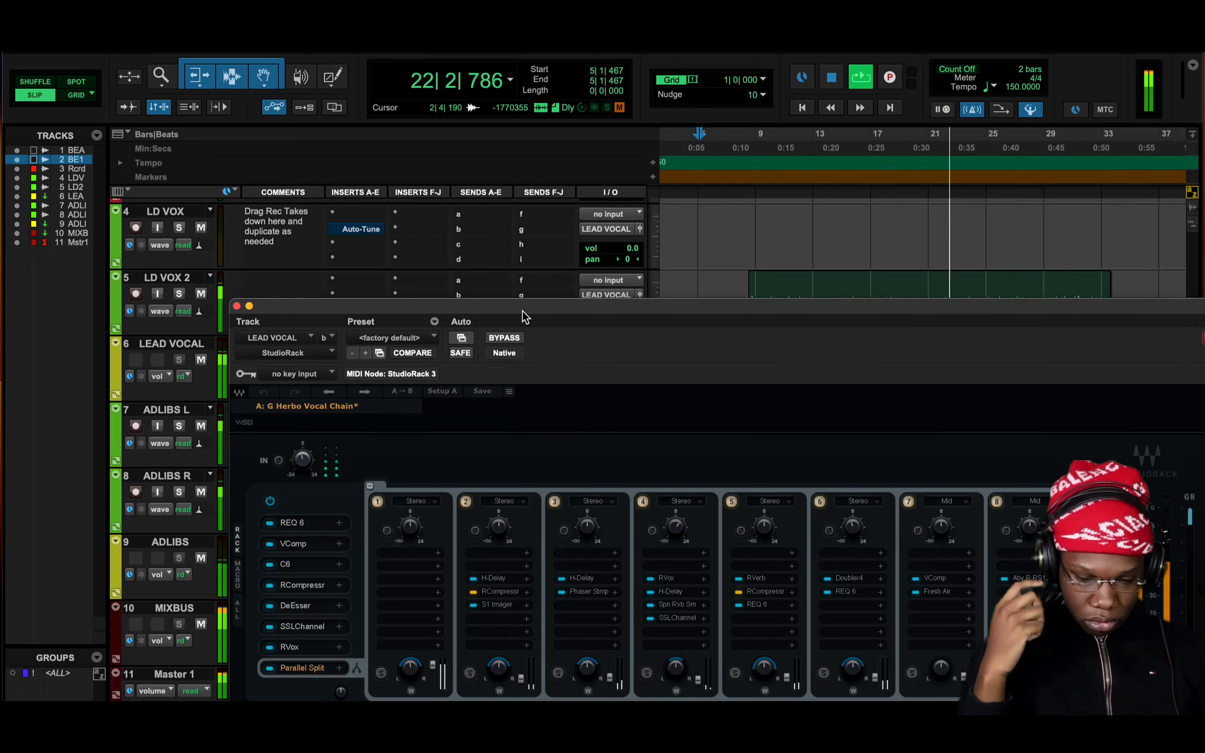
drag(503, 311, 476, 372)
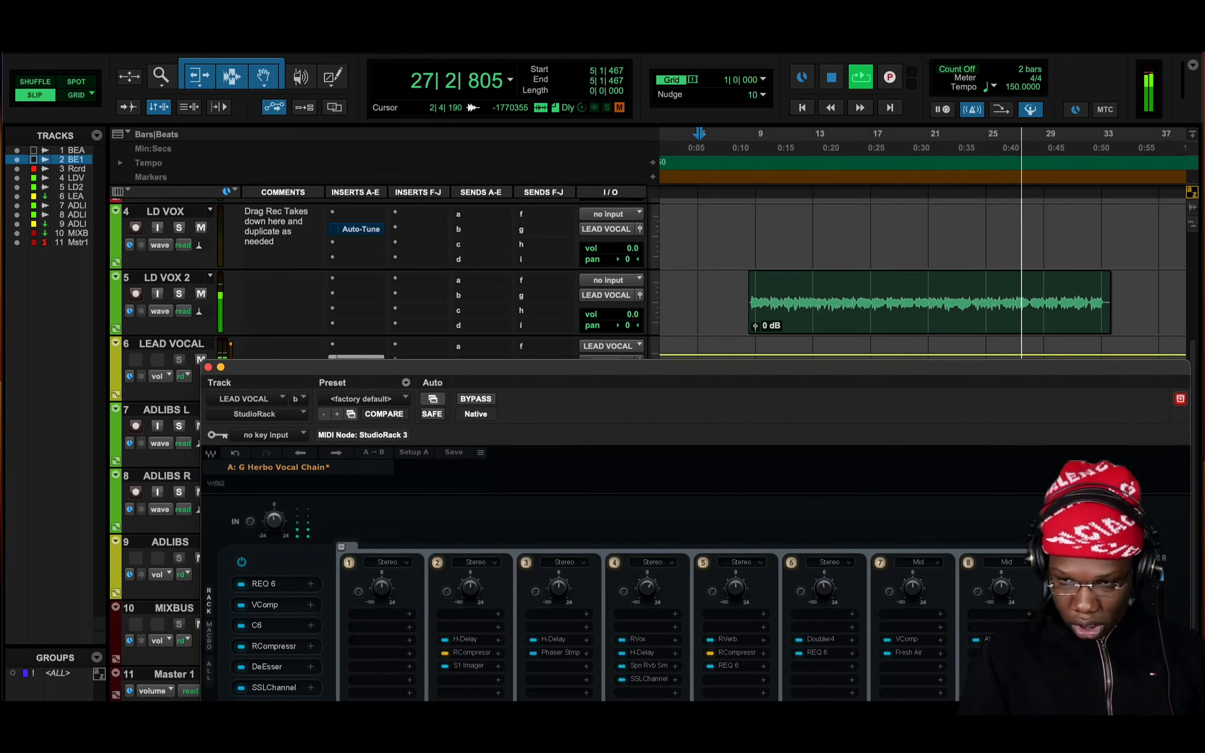
key(space)
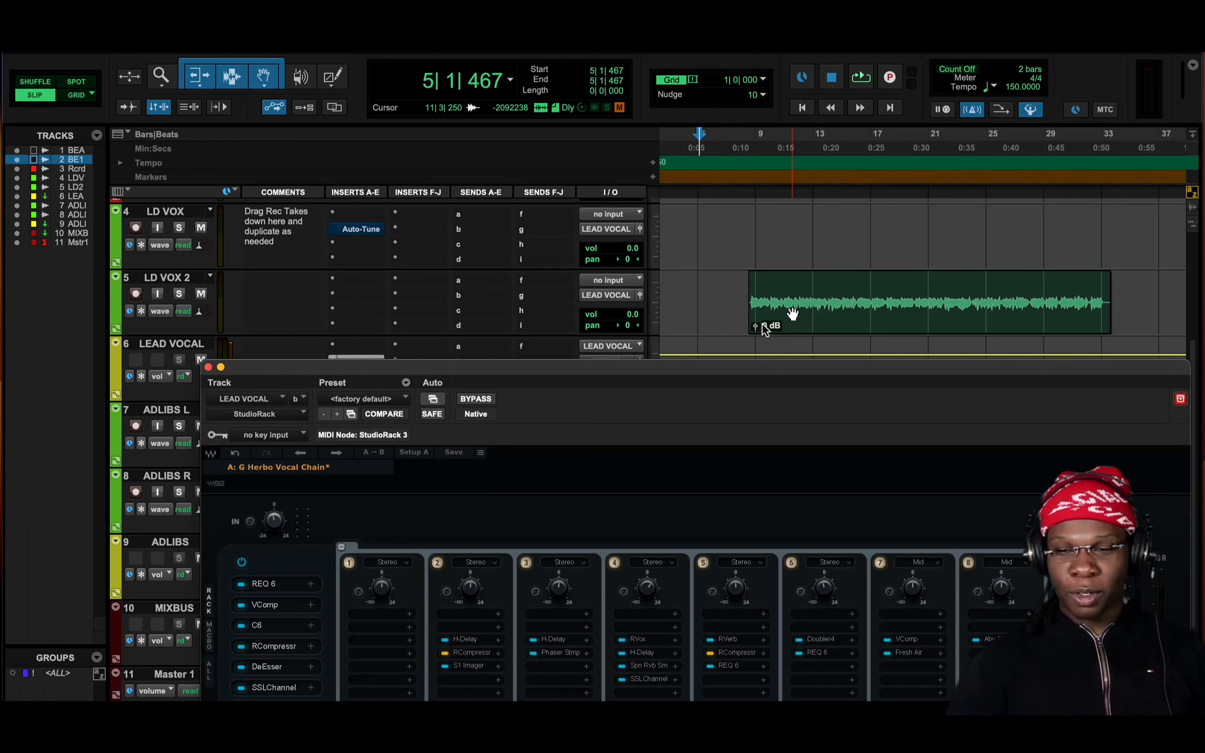
Open the REQ 6 and the slot 2 VComp from the LEAD VOCAL rack and examine their settings, including the compressor's ratio
drag(664, 375, 642, 257)
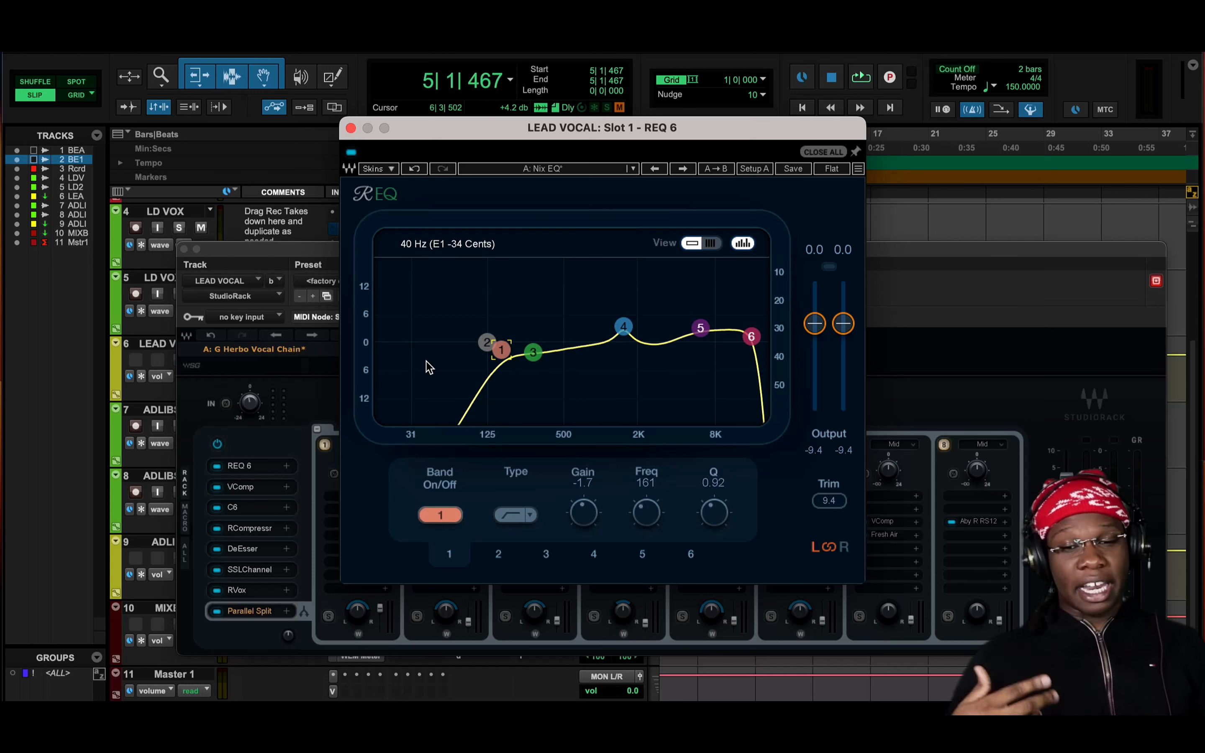
click(232, 481)
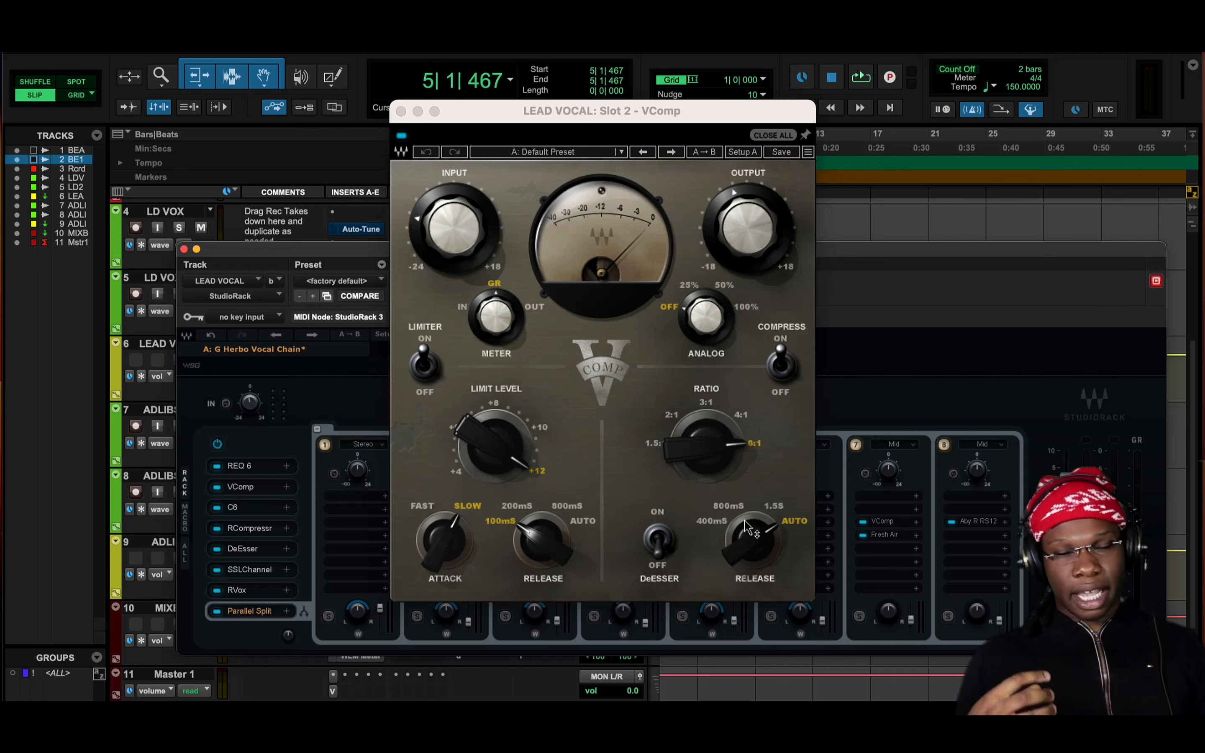
click(730, 448)
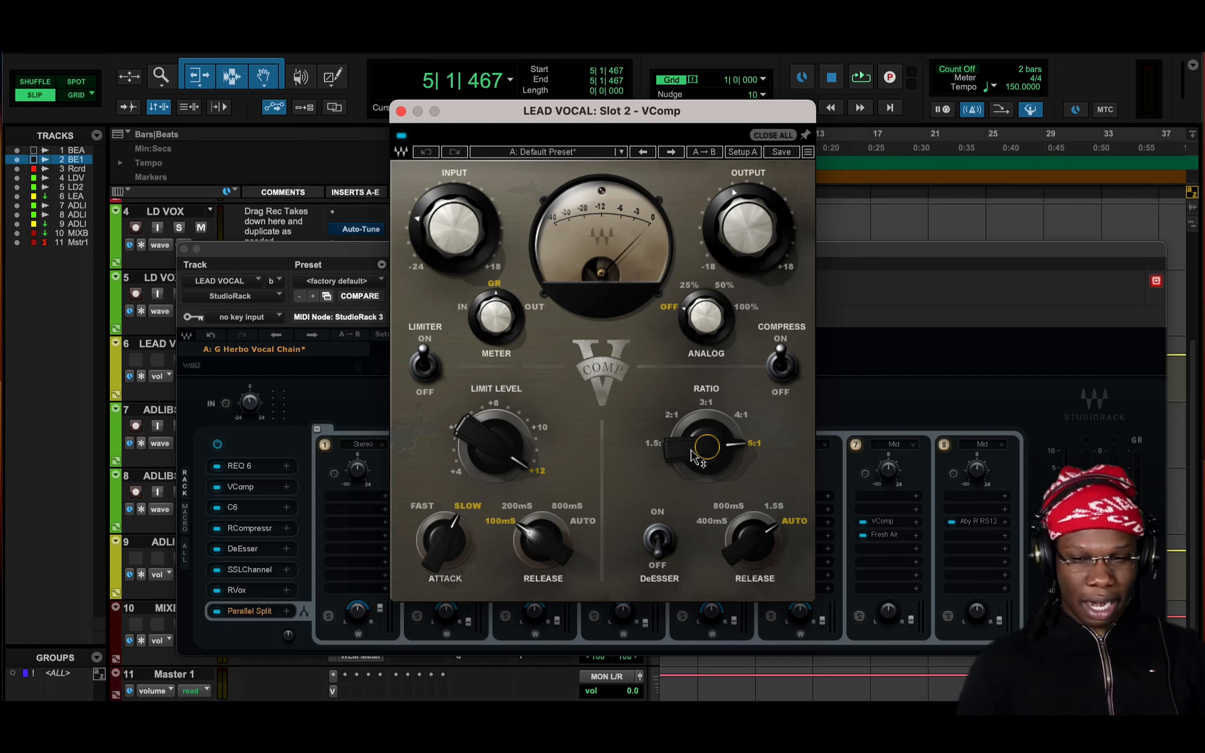
Play the song while switching the VComp off and on twice to compare the vocal with and without it
key(space)
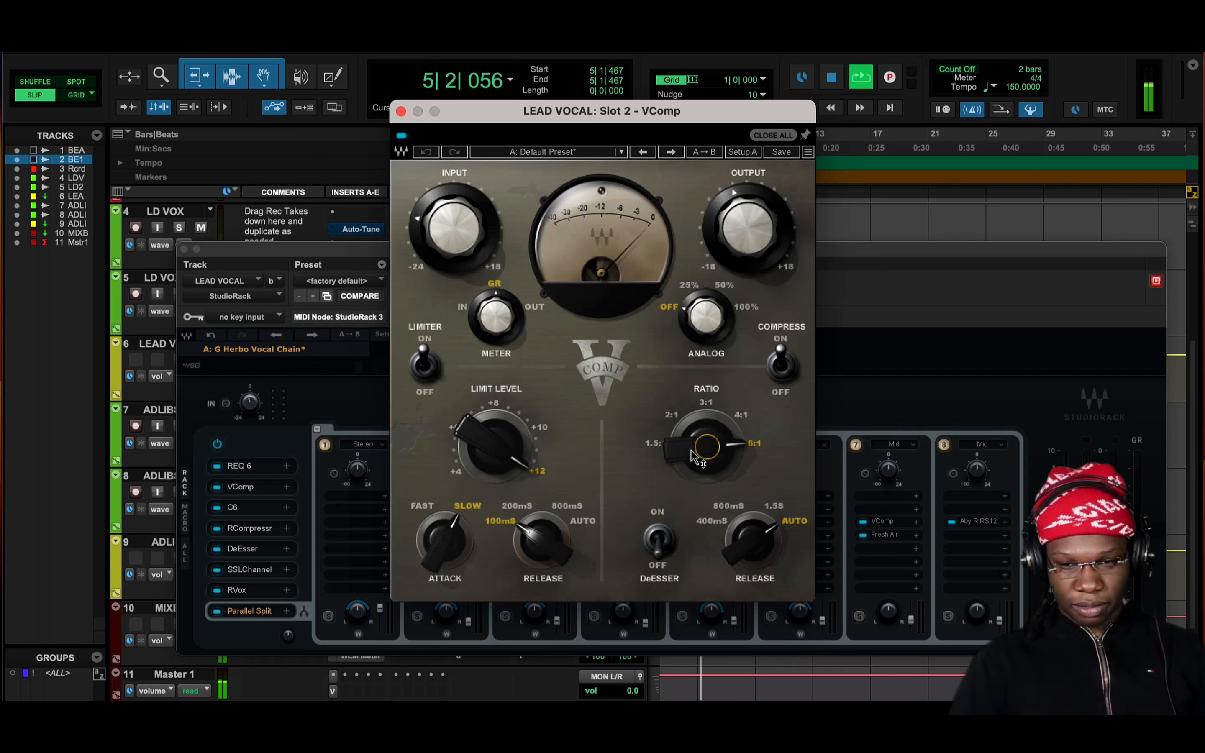
click(402, 136)
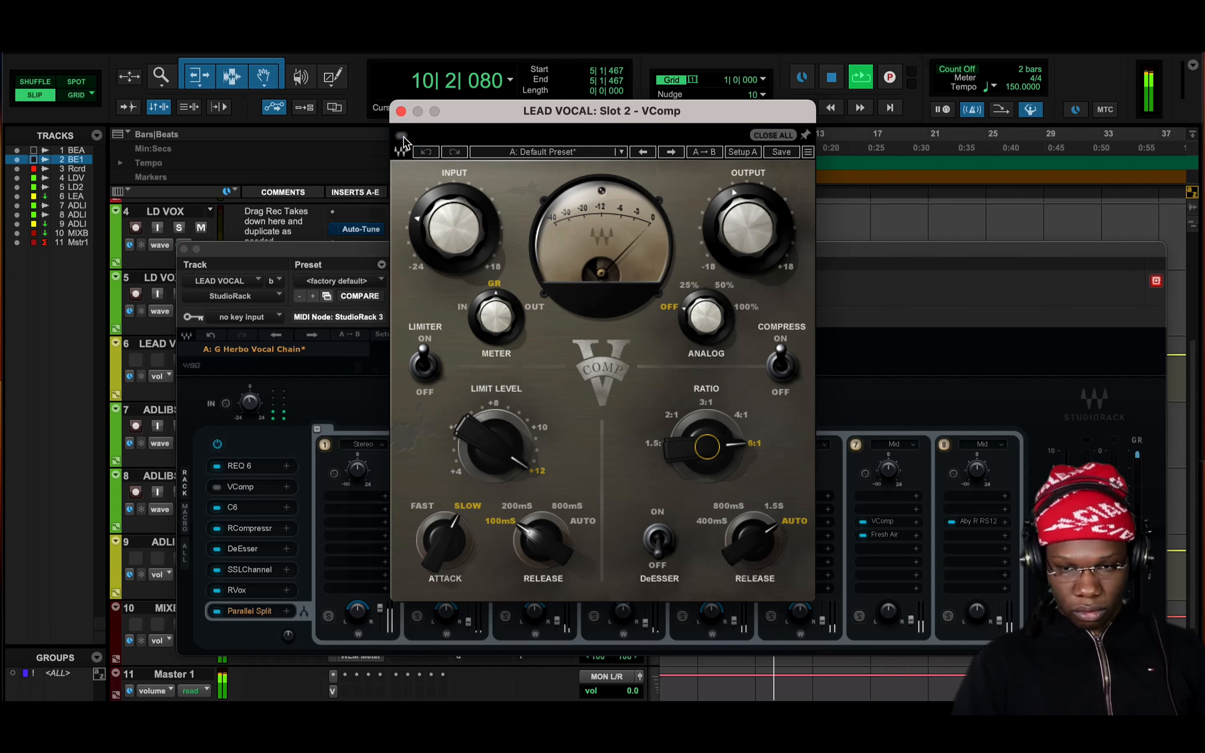
click(401, 136)
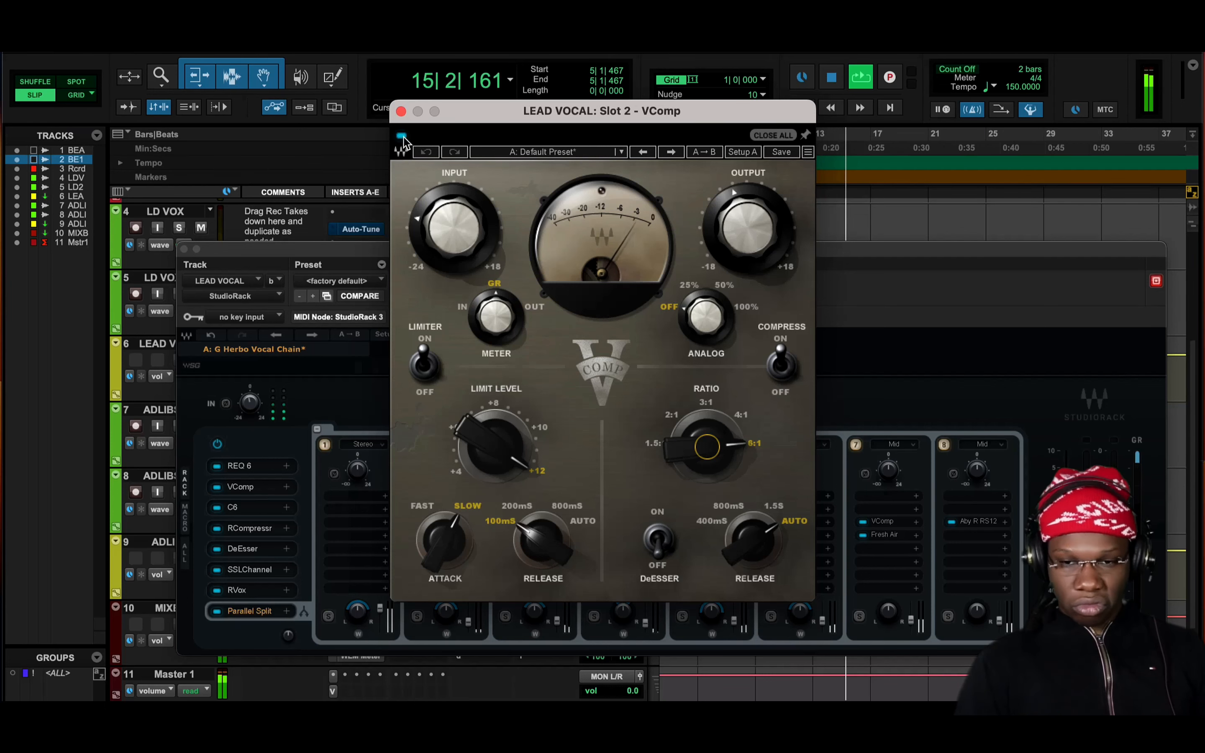
click(402, 136)
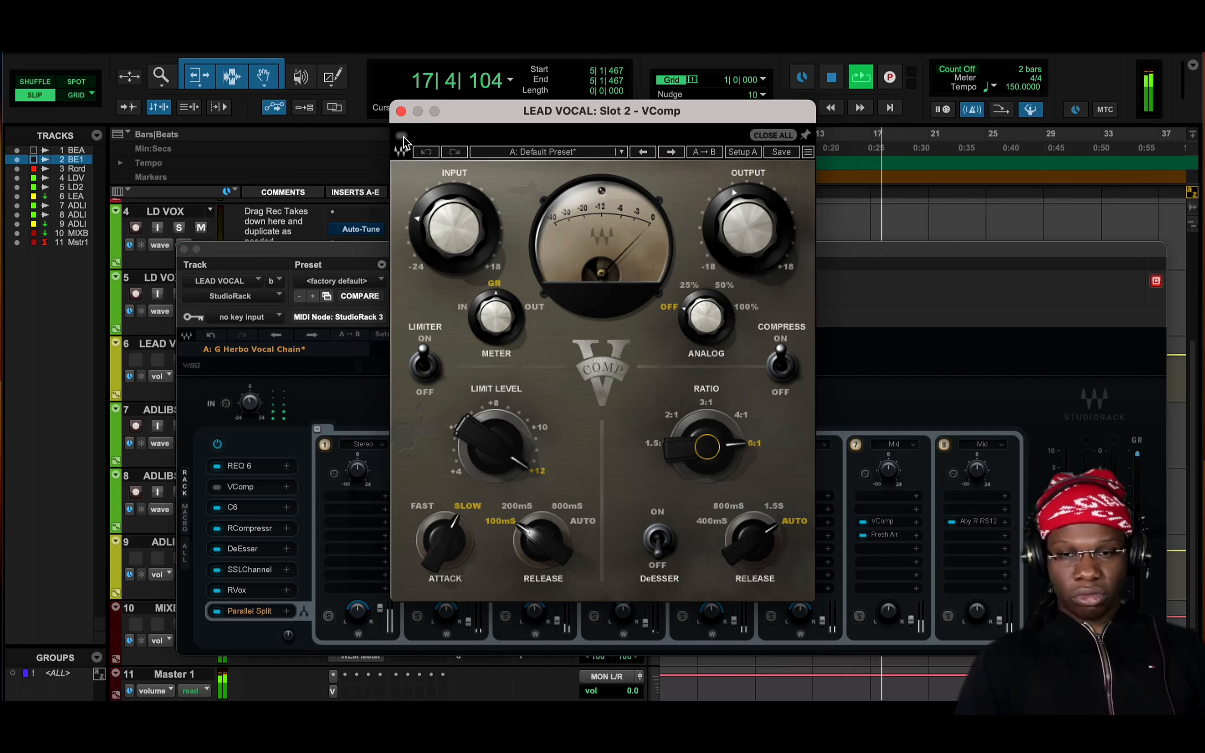
click(403, 136)
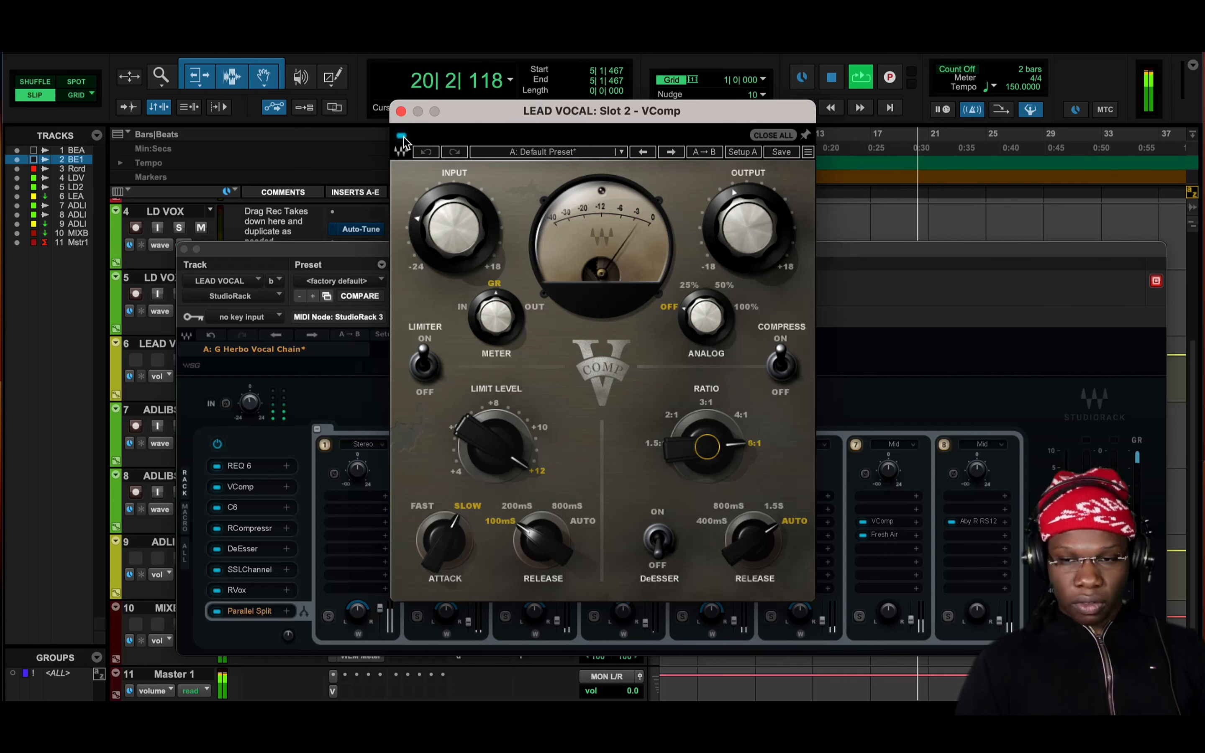
key(space)
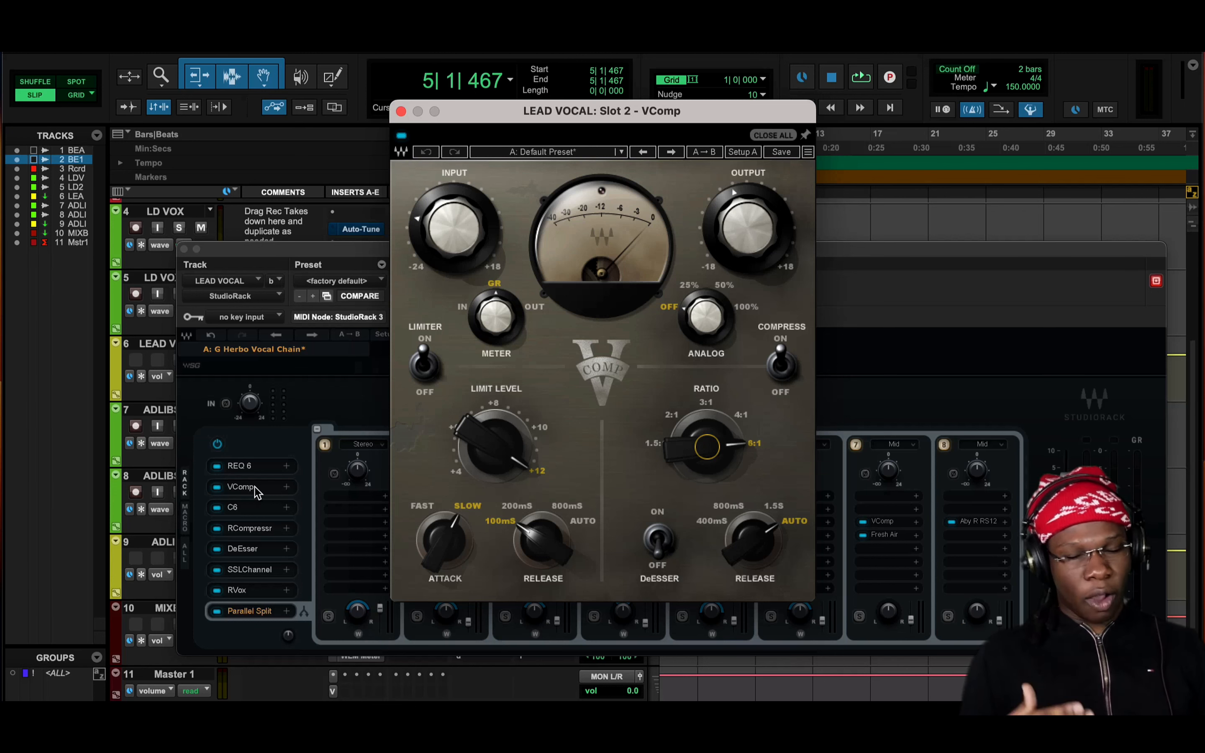
Open the C6 in slot 3 and toggle the bypass of bands 1 and 6 to compare their curves
click(240, 507)
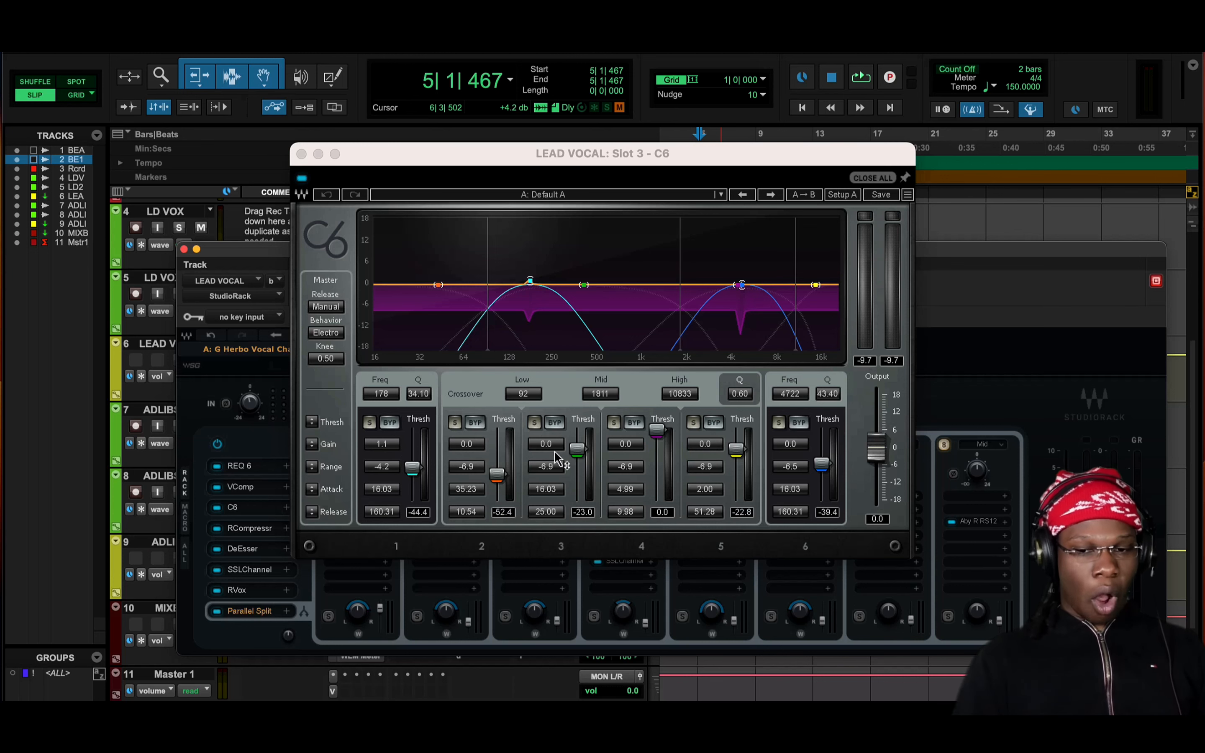
click(393, 423)
click(798, 423)
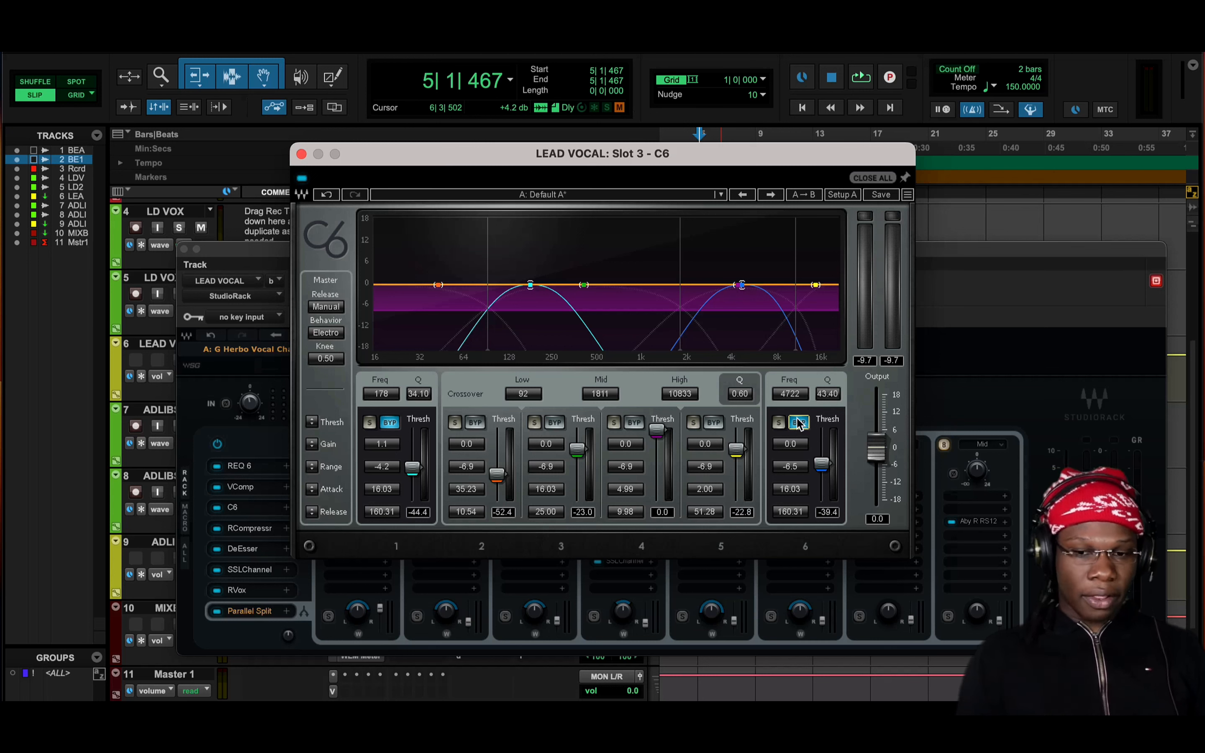
click(391, 423)
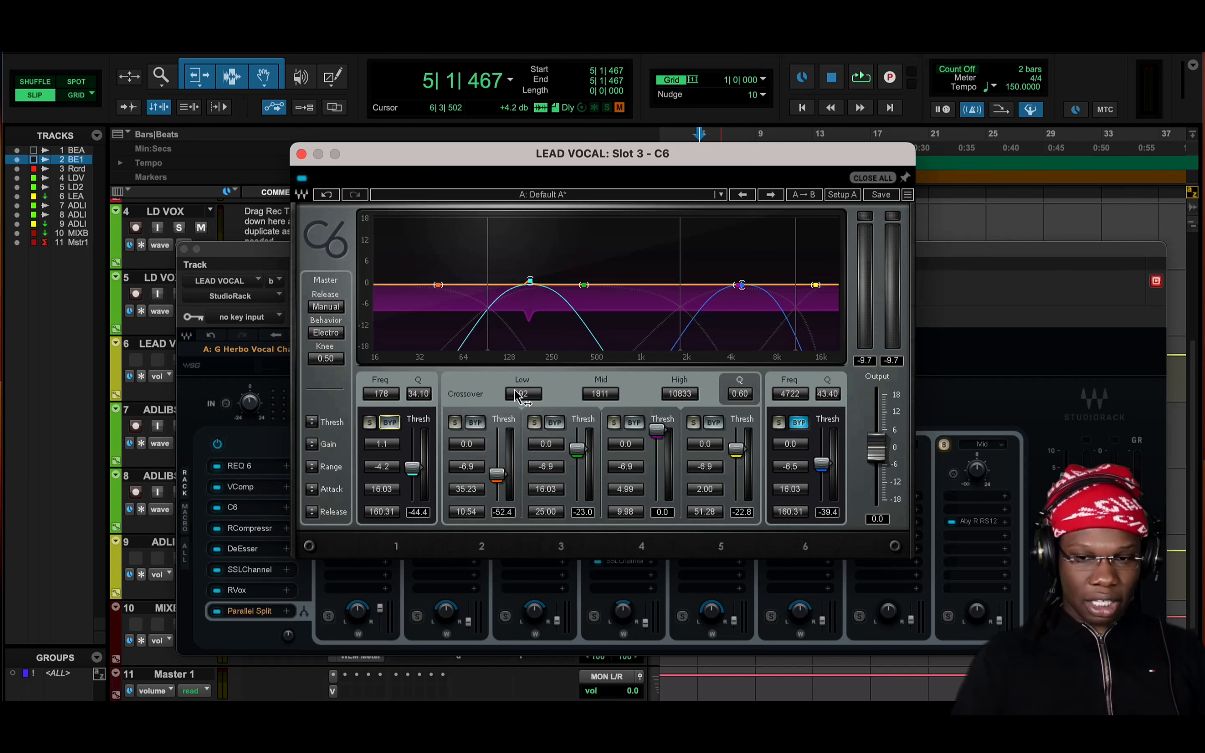
click(798, 423)
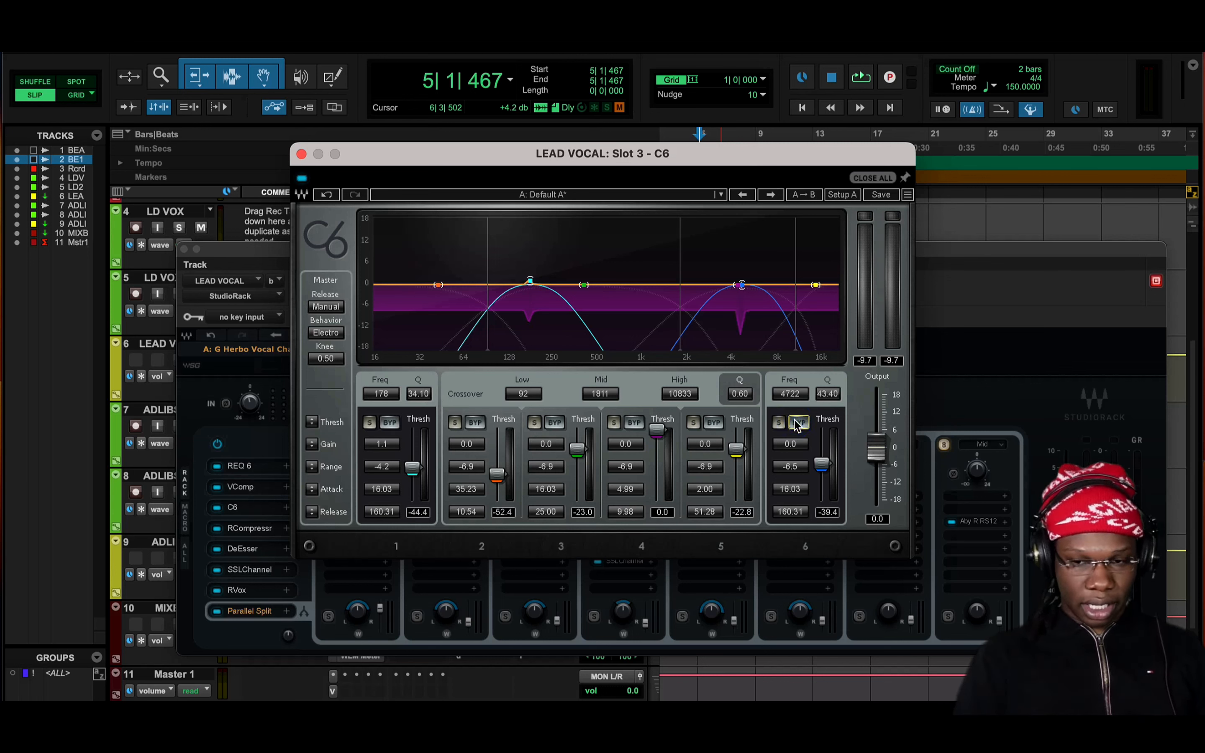
Play the song while switching the C6 off and on twice to compare its effect, and close the plug-in
key(space)
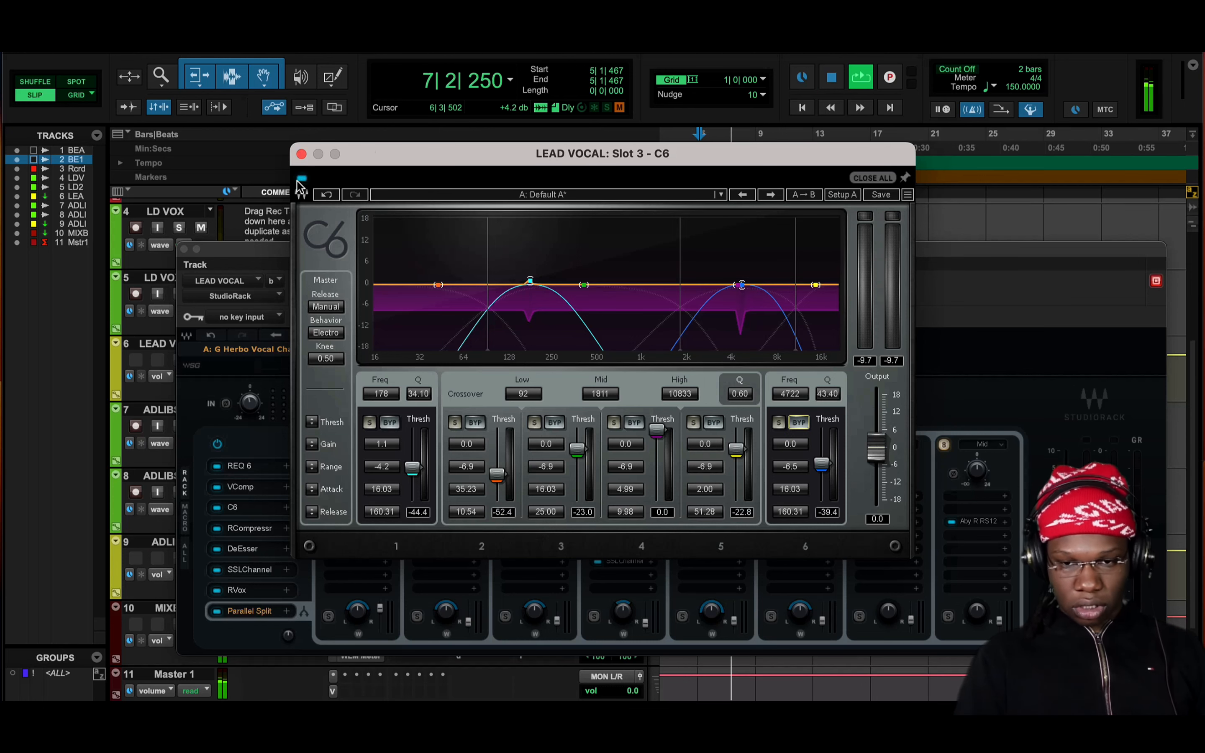
drag(417, 154, 348, 203)
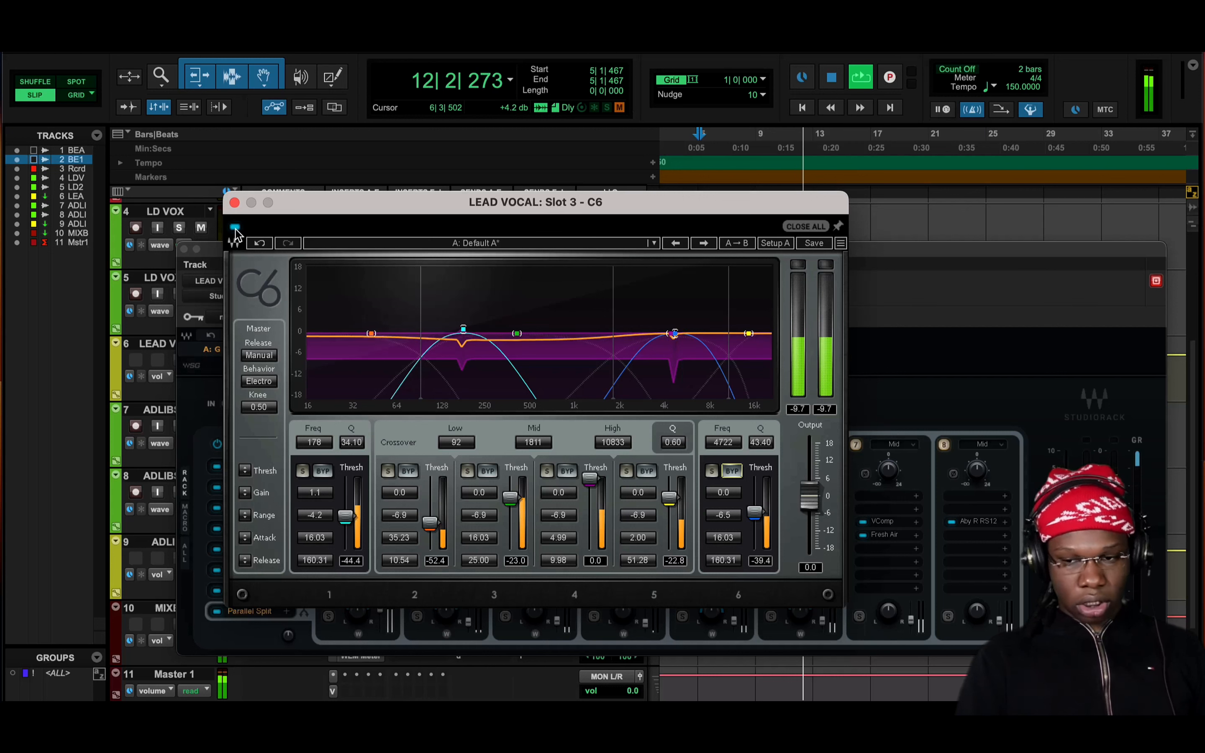
click(236, 228)
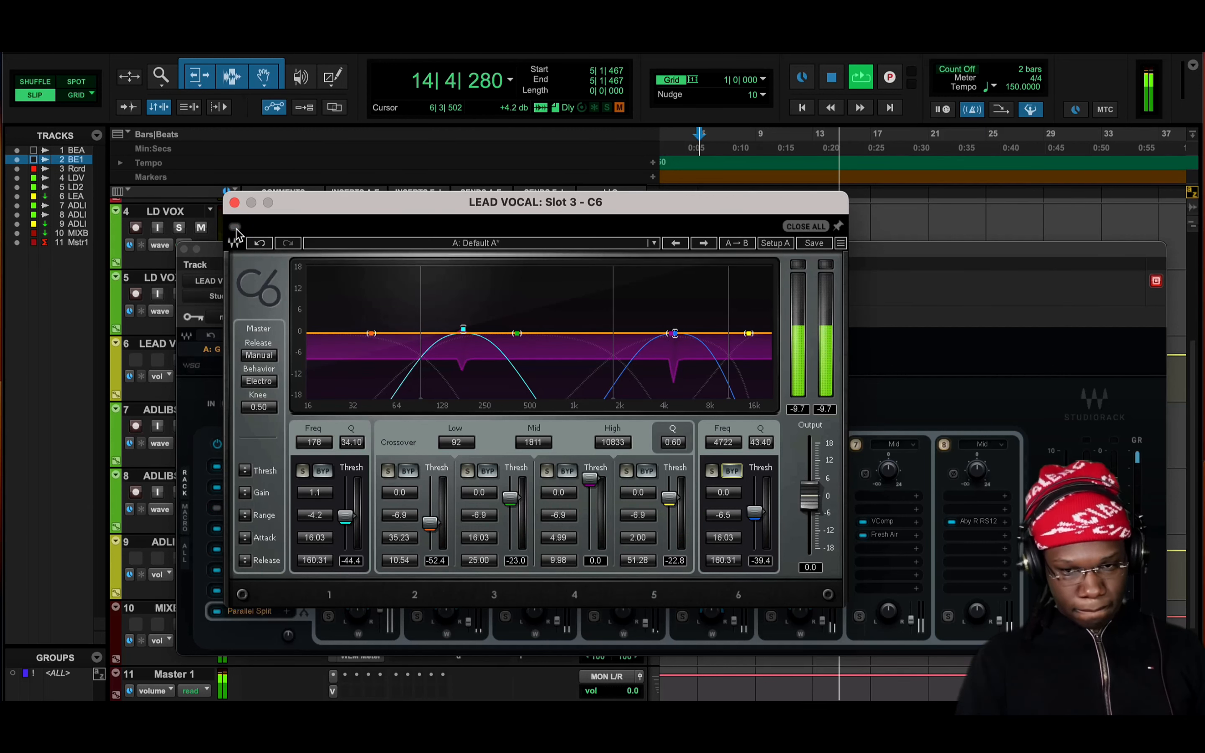
click(236, 228)
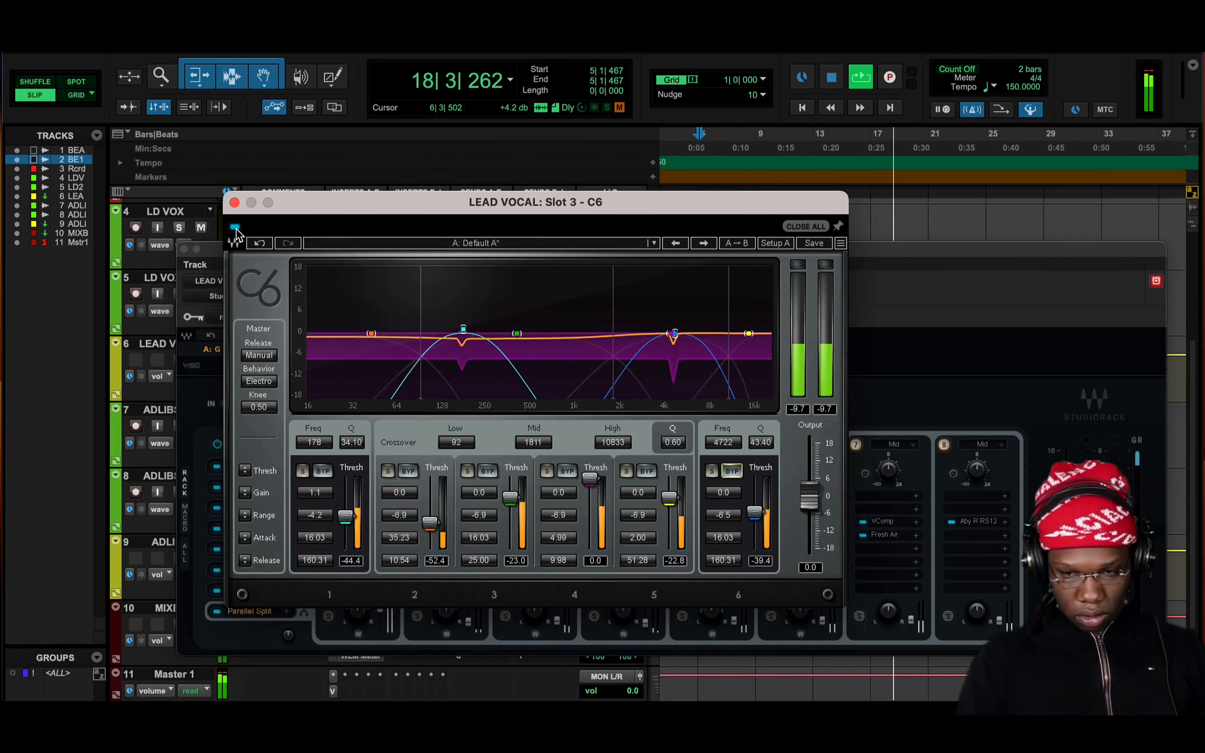
click(235, 228)
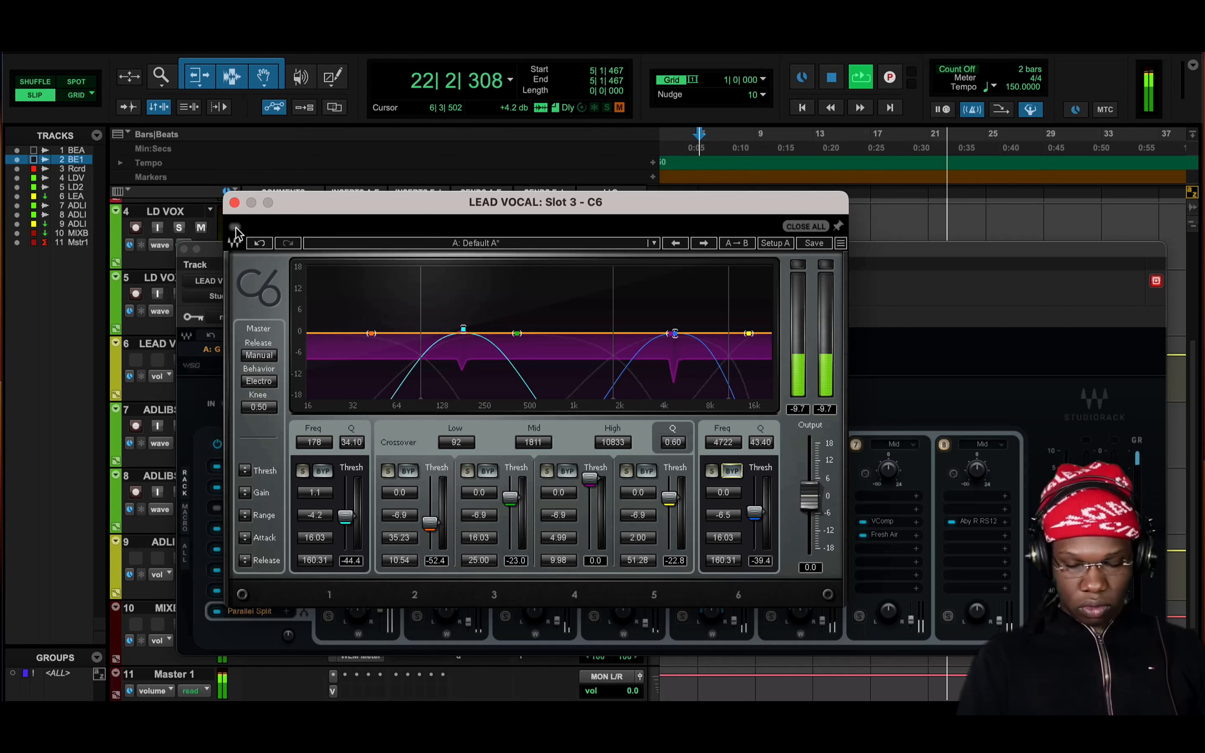
click(235, 228)
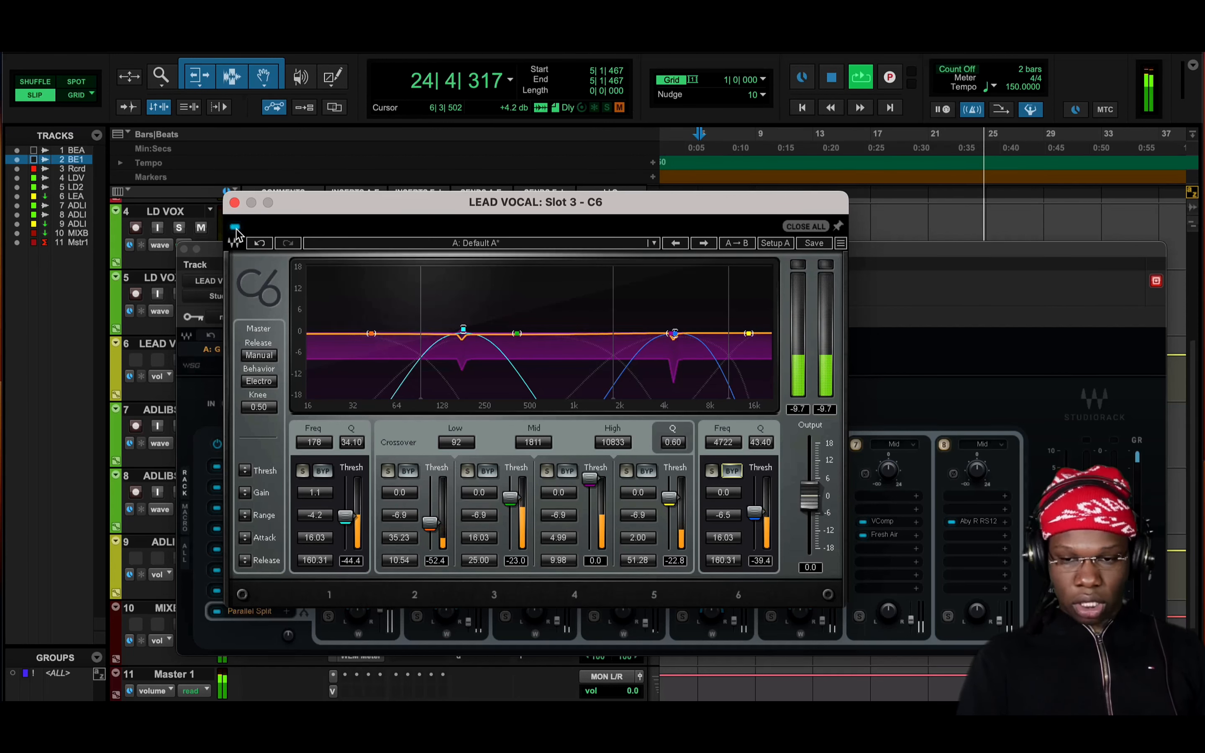
key(space)
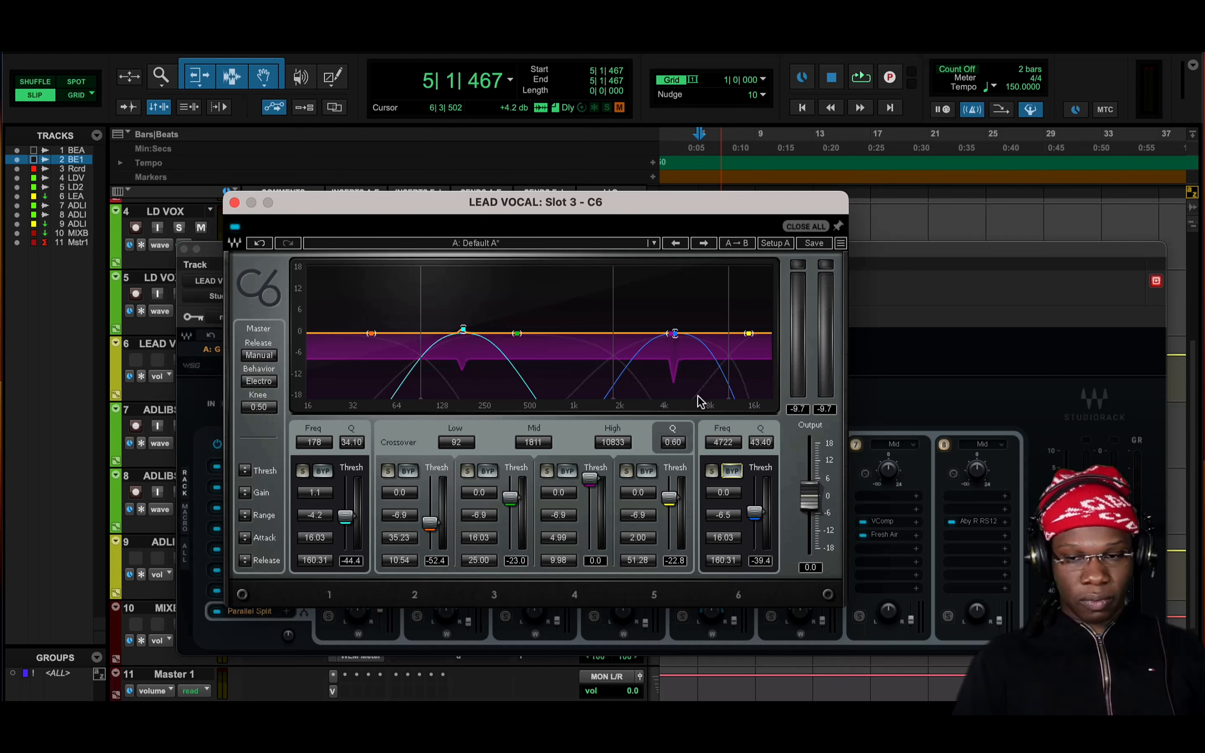
click(236, 203)
Open the RCompressor in slot 4 and play the song while switching it off and on to compare the vocal
click(252, 532)
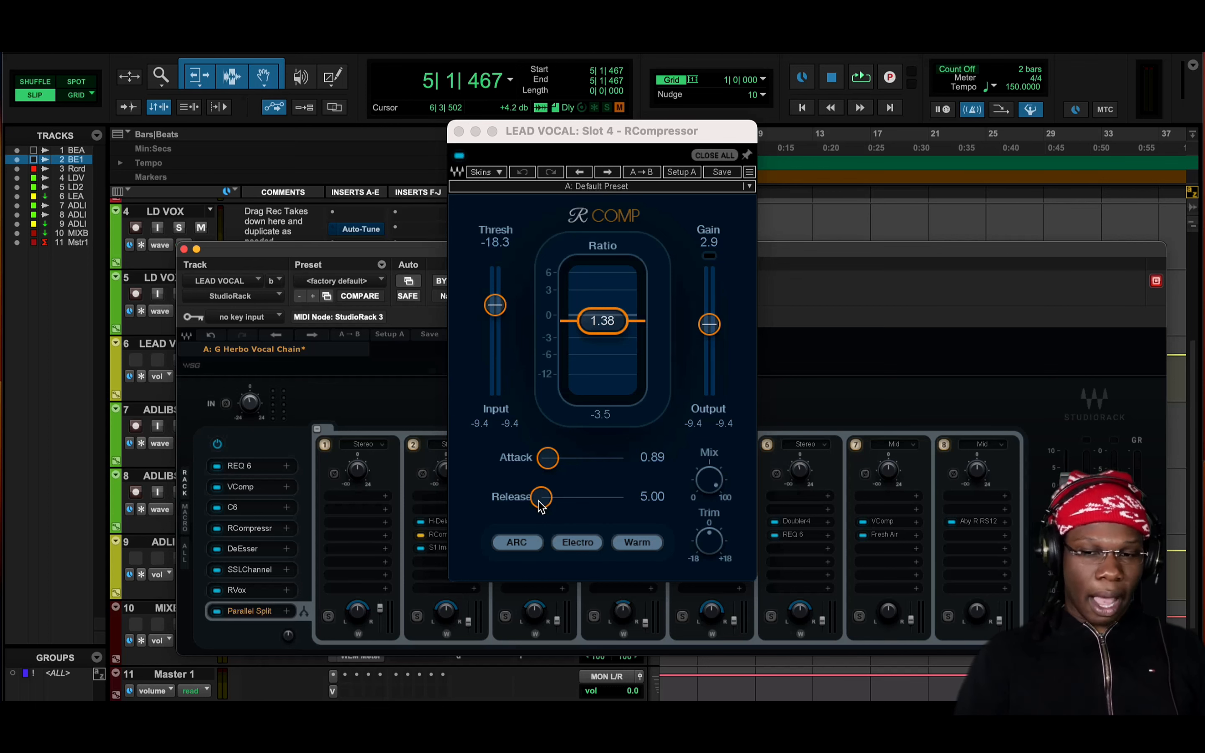
key(space)
drag(748, 143, 943, 112)
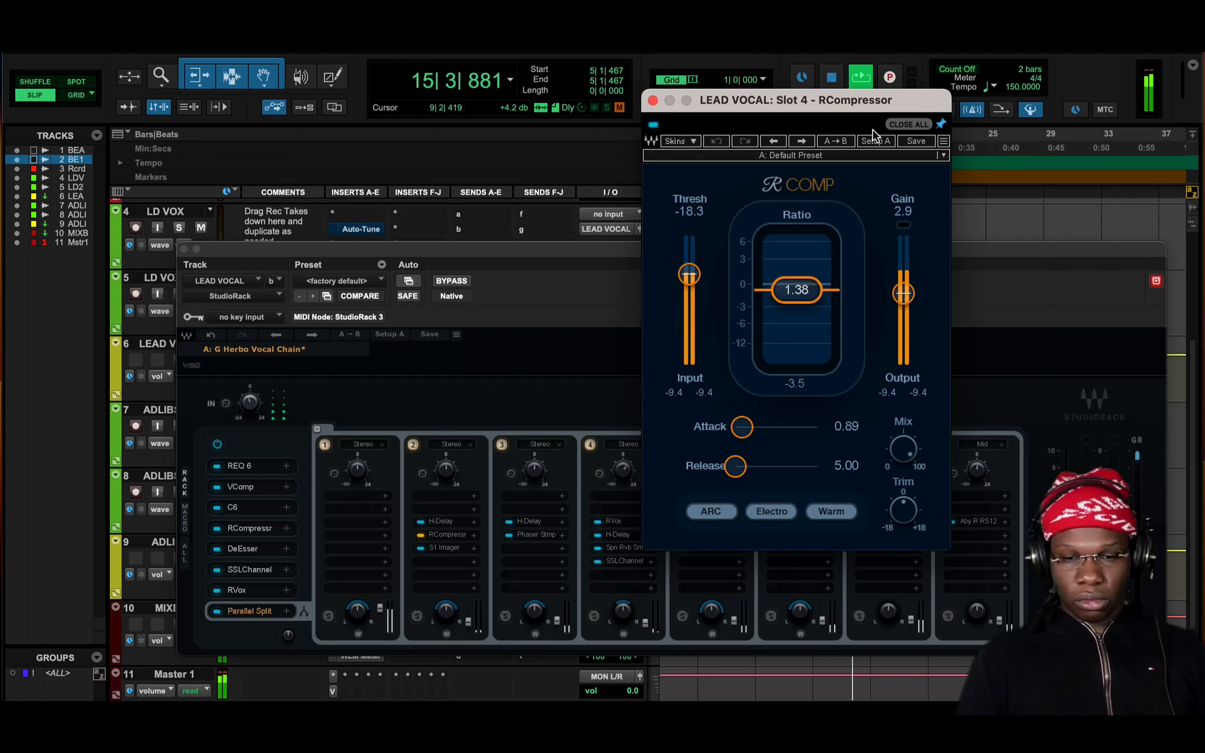
click(653, 124)
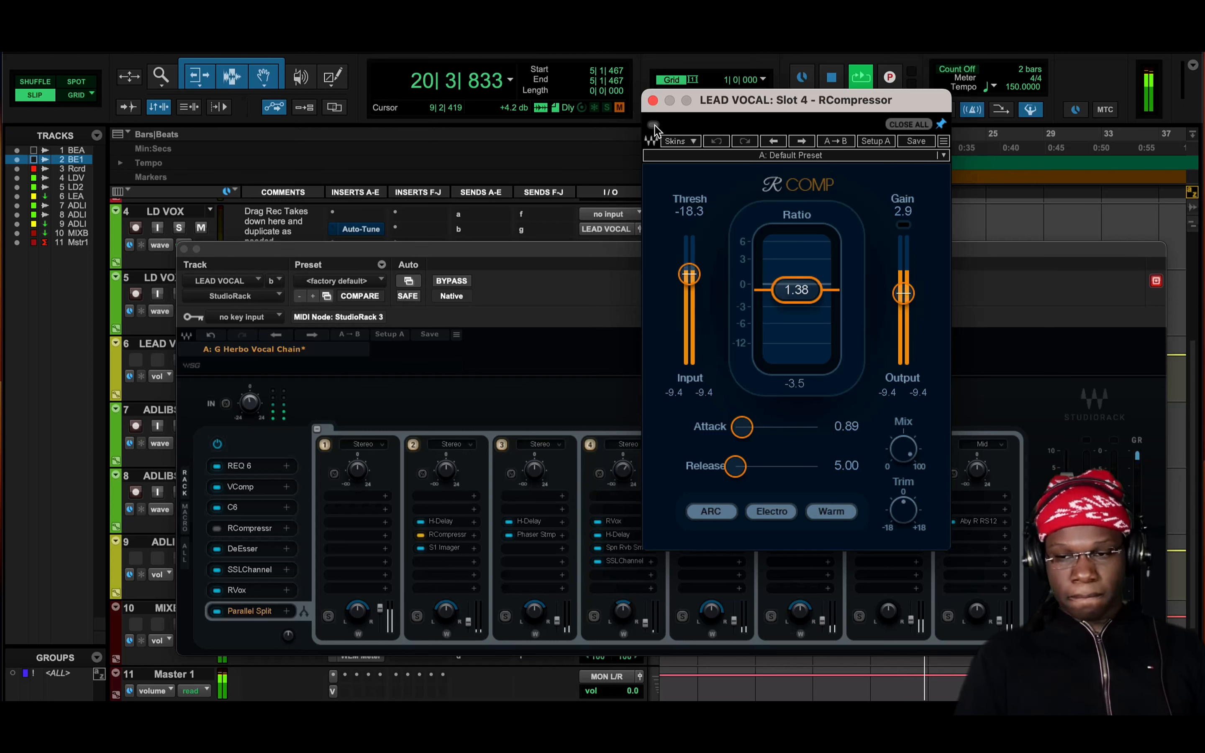
click(654, 125)
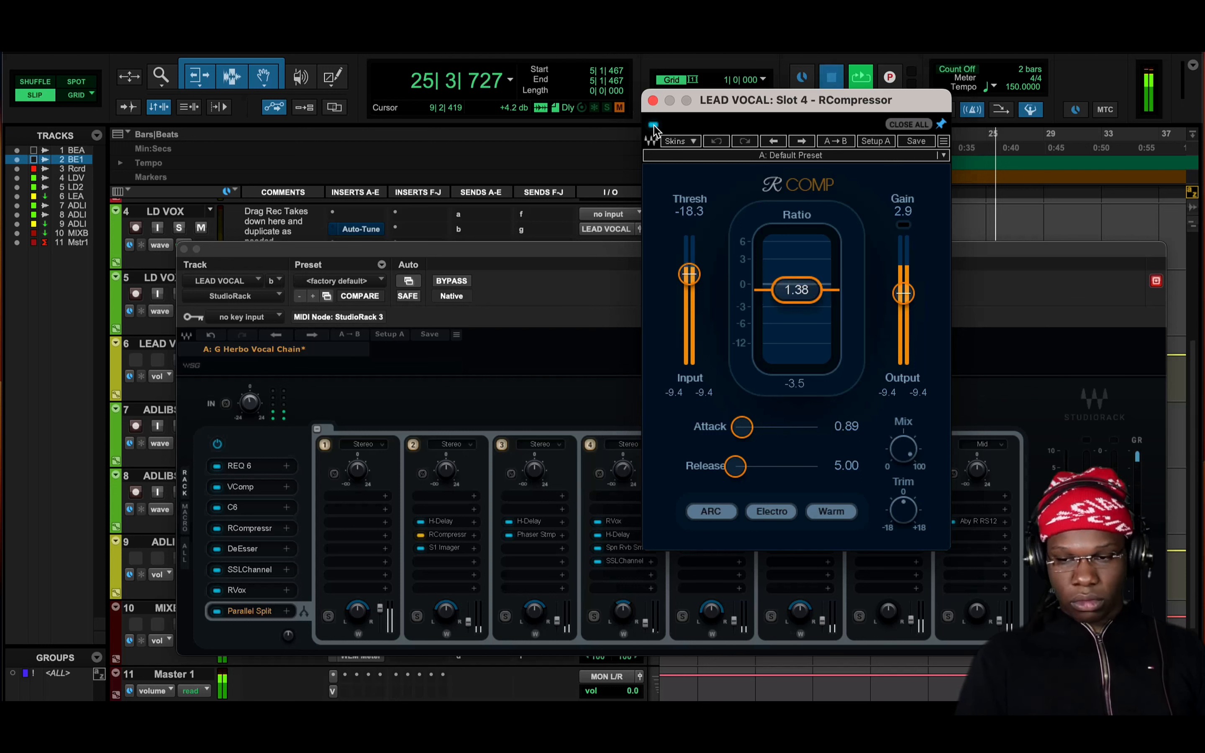
key(space)
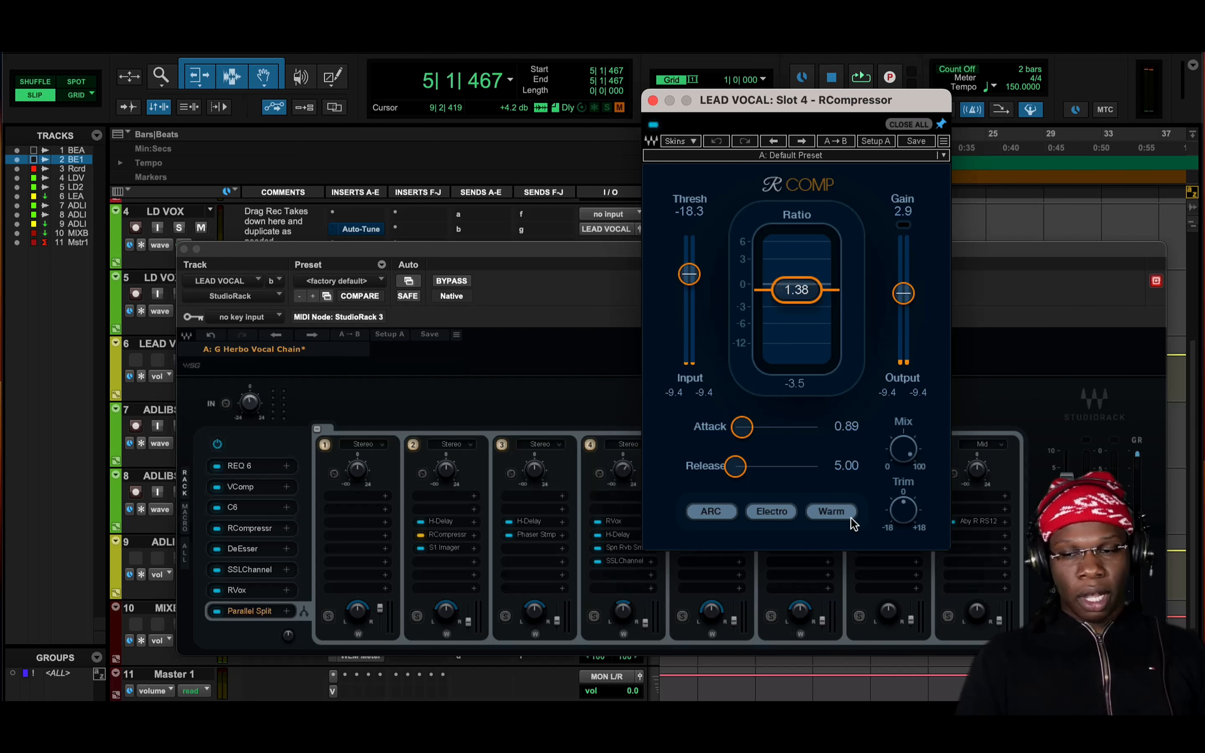
Set the slot 4 RCompressor's character to Smooth and close the plug-in
click(844, 519)
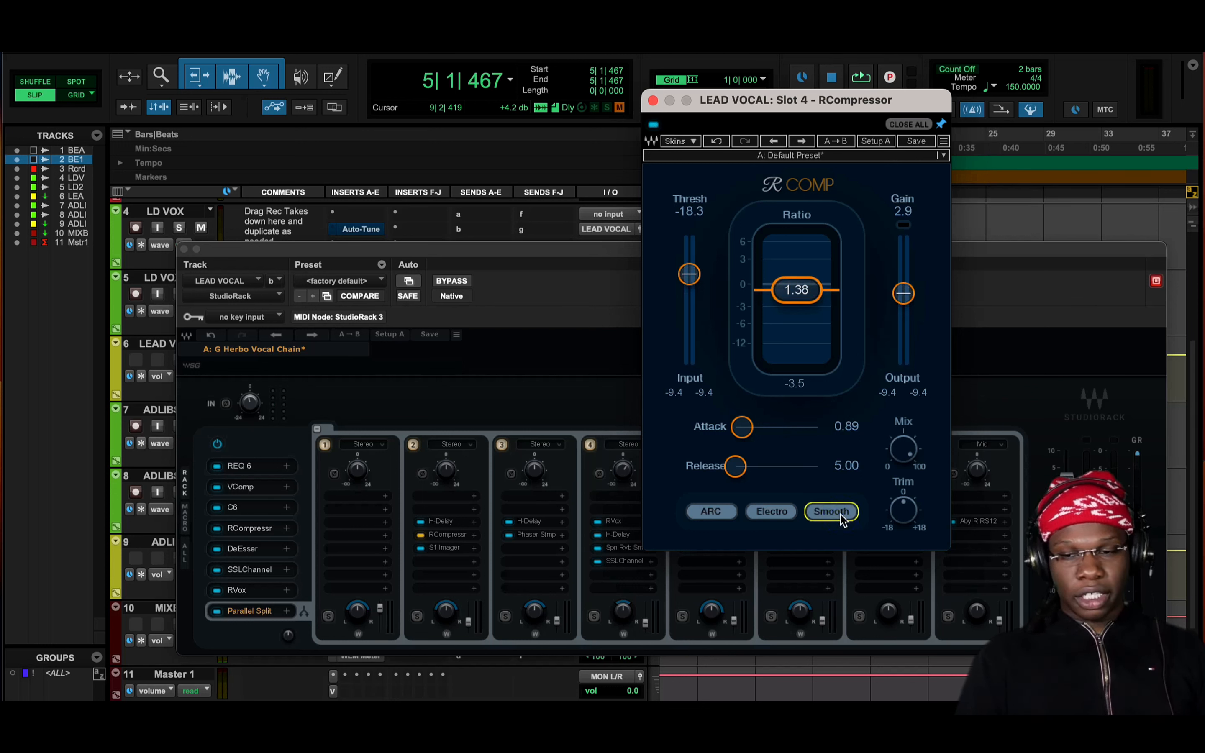
click(653, 101)
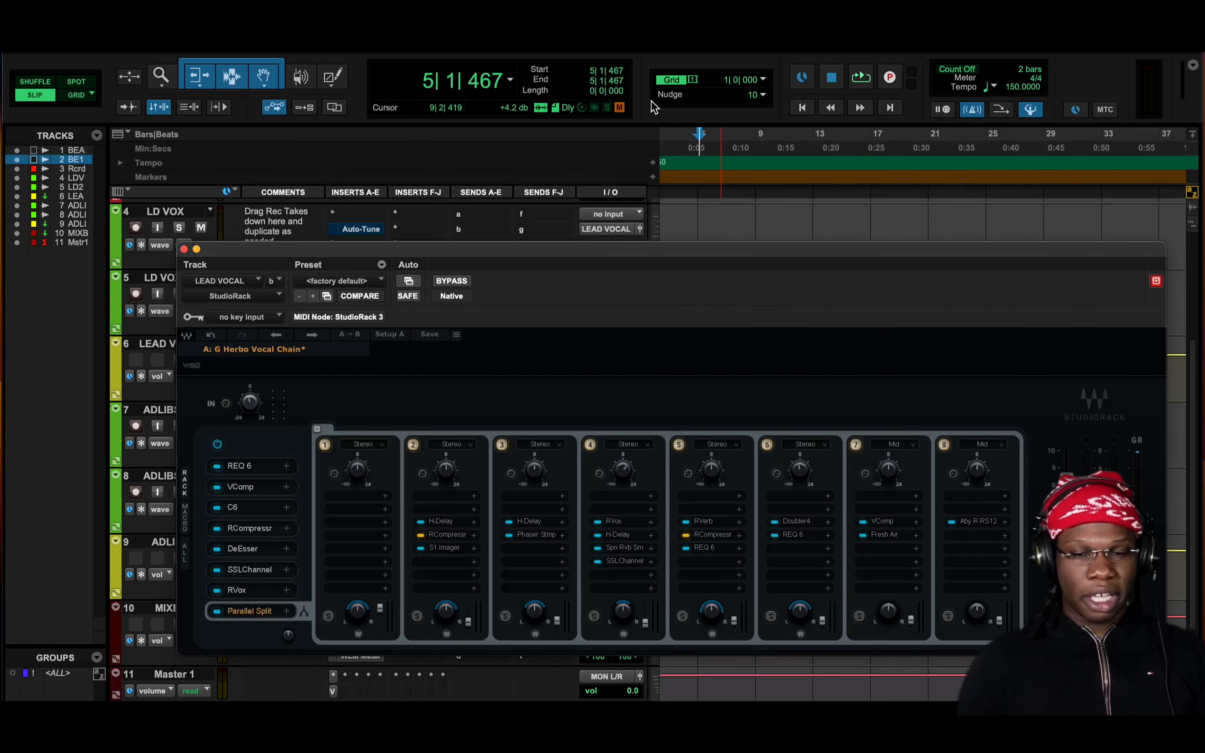
Open the SSLChannel in slot 6, examine its low and low-mid EQ settings and compression ratio, and close it
click(265, 571)
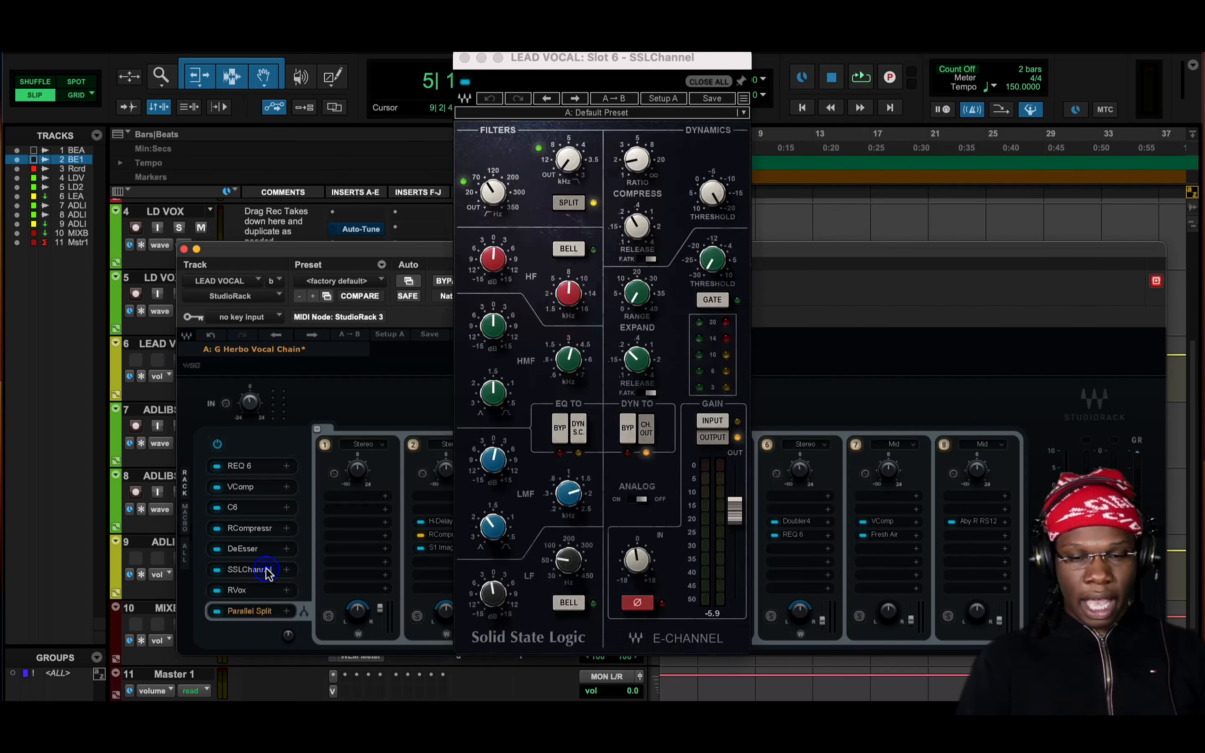
click(487, 591)
mouse_move(505, 458)
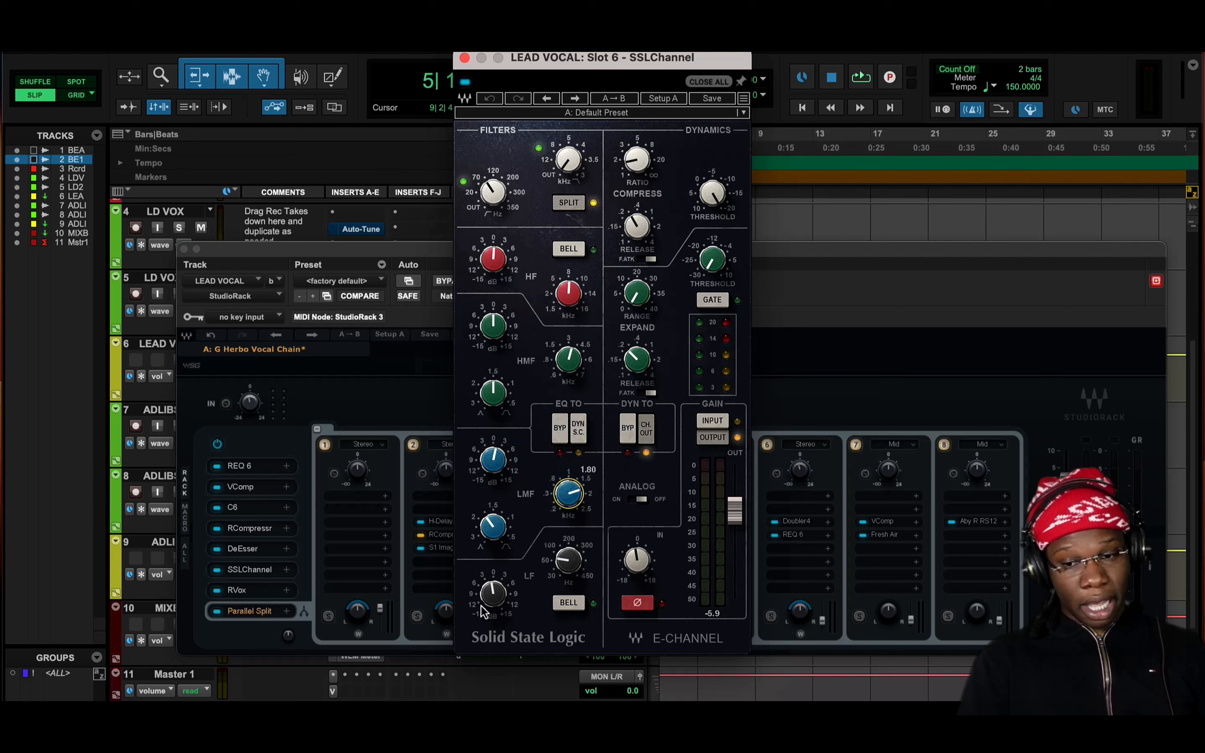
mouse_move(490, 604)
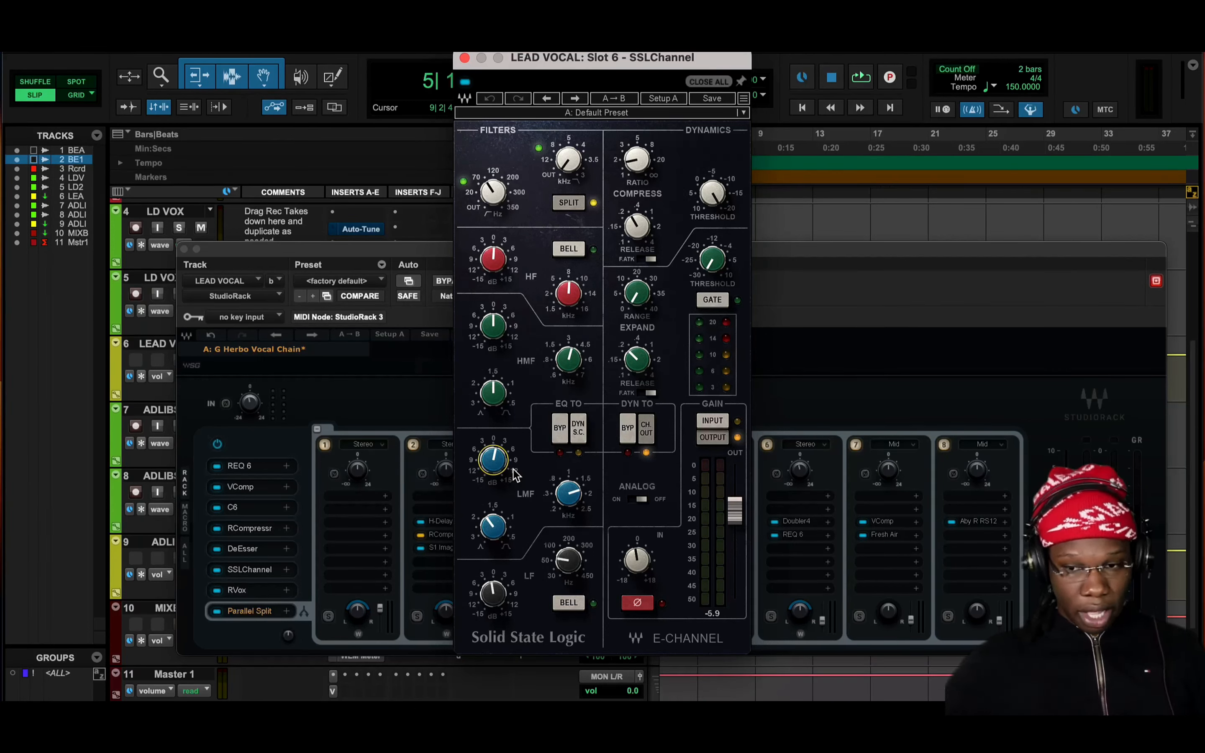
click(634, 162)
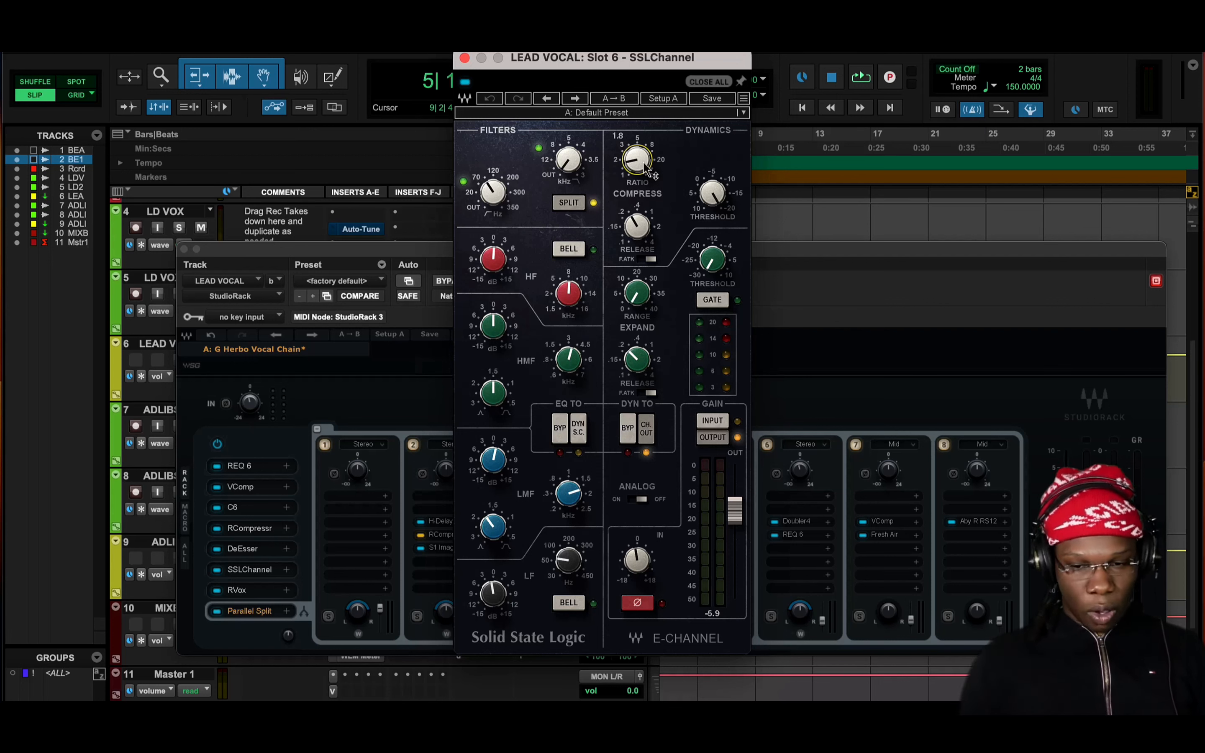
click(464, 58)
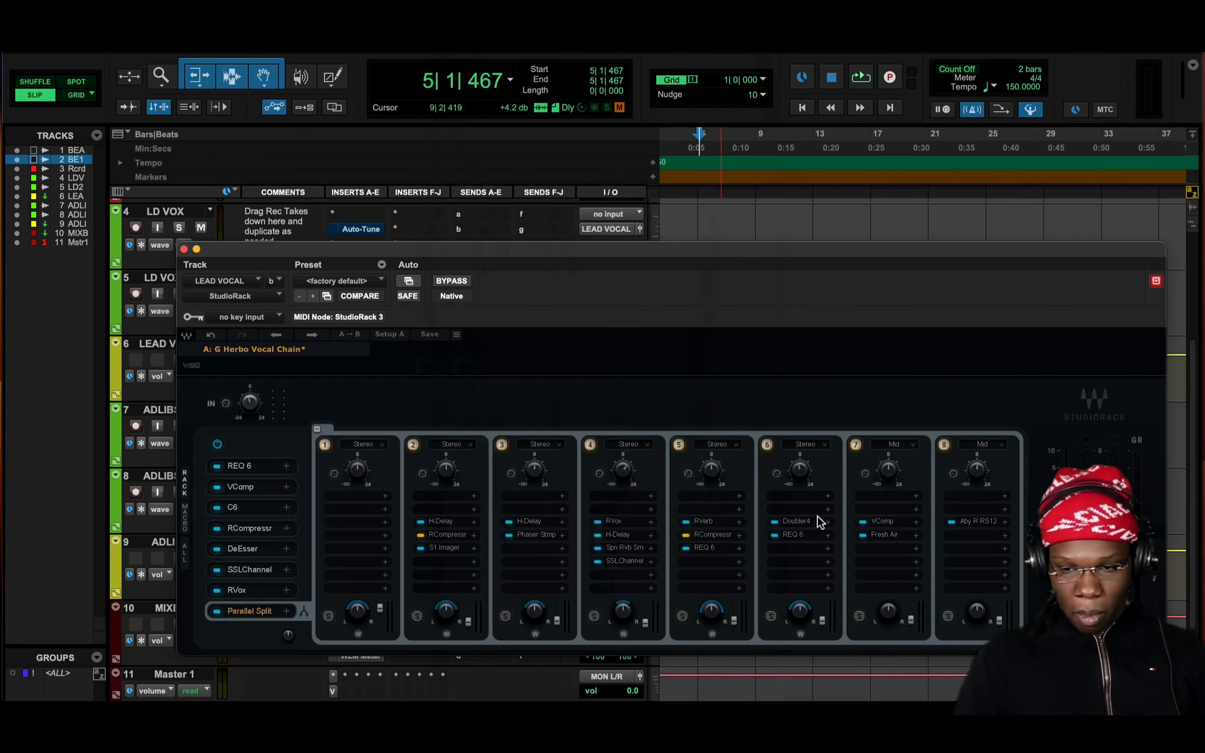
View the phaser in parallel rack 3 of the LEAD VOCAL chain and close it
click(531, 531)
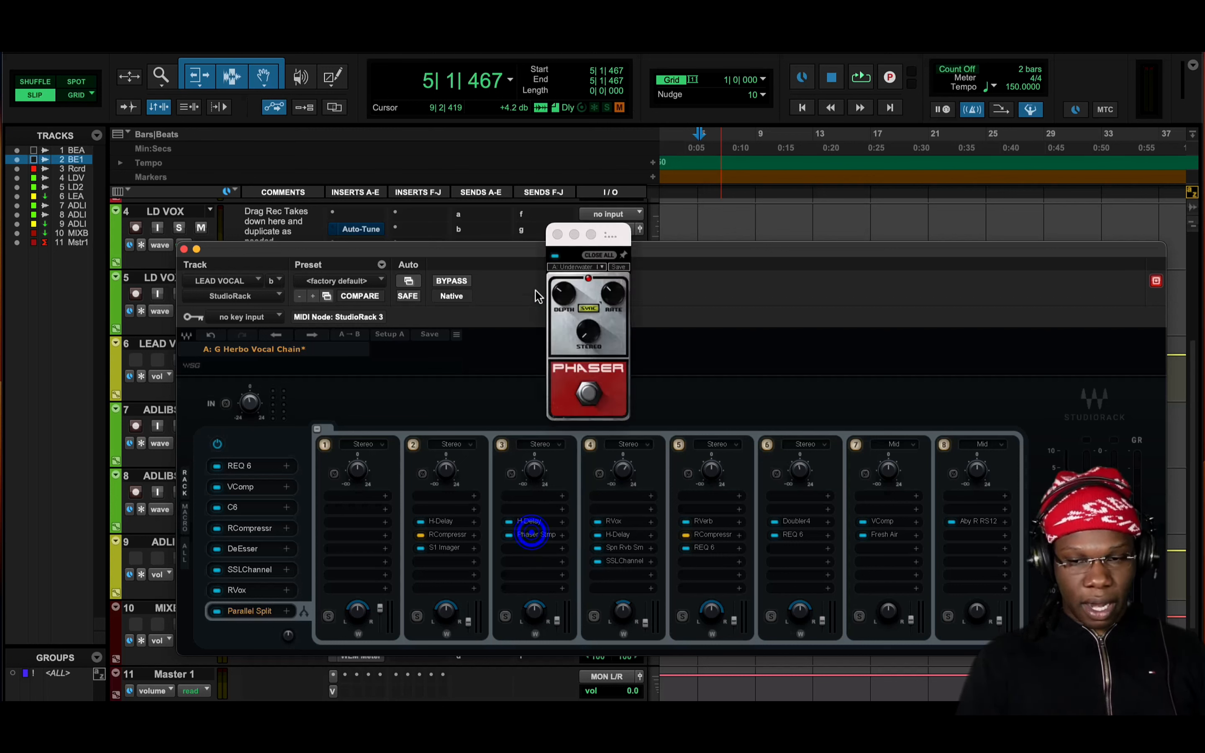
click(559, 238)
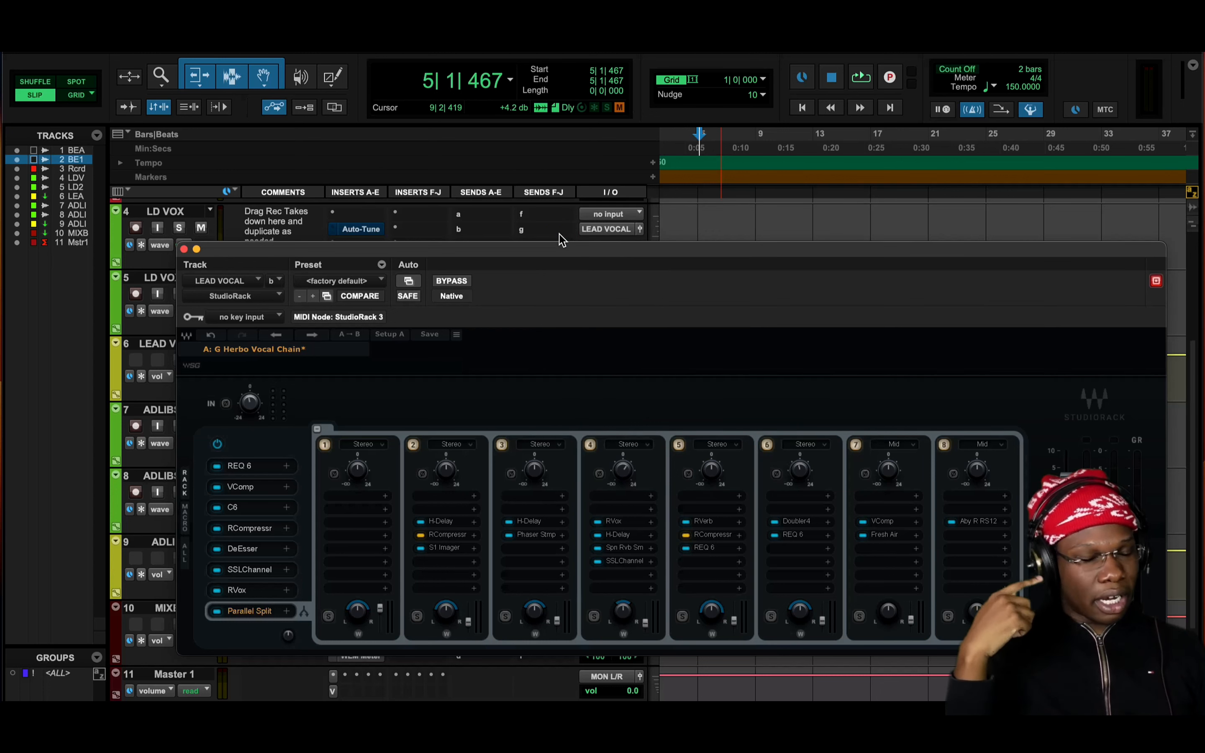
Solo the BEAT track, listen to it from around bars 9 and 16, and clear the solo after stopping playback
scroll(177, 199, up, 5)
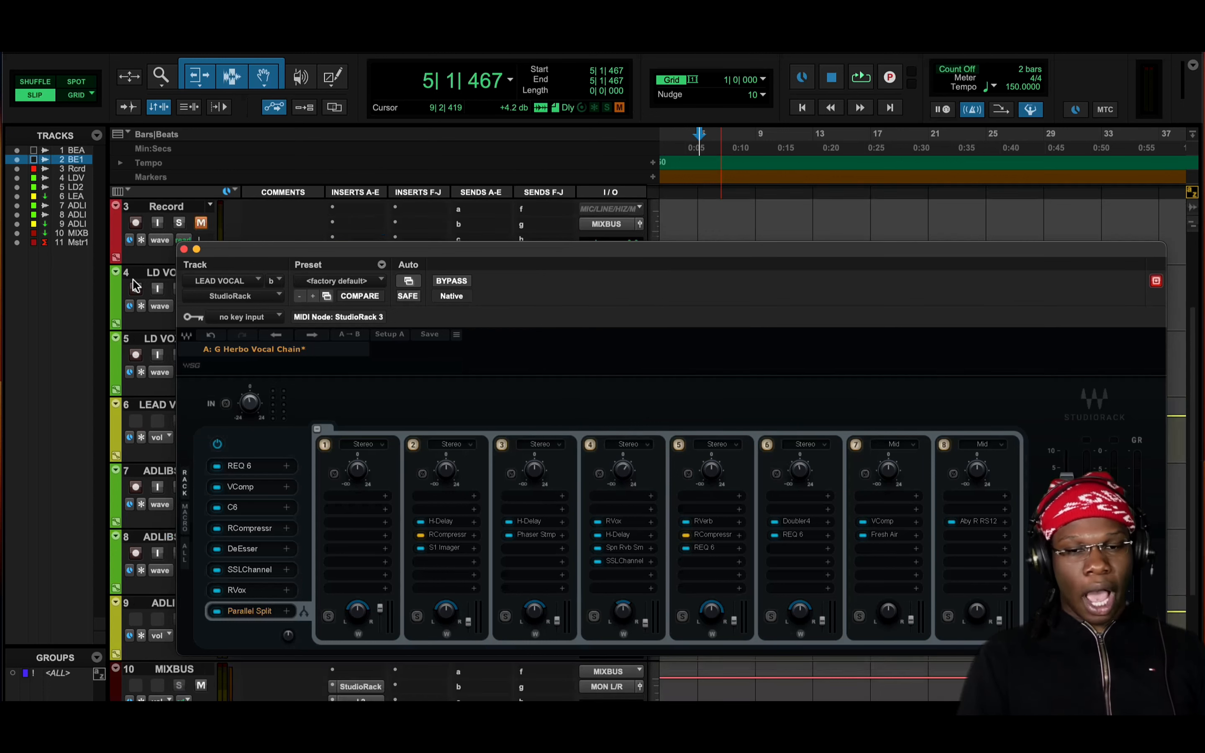
drag(271, 257, 272, 336)
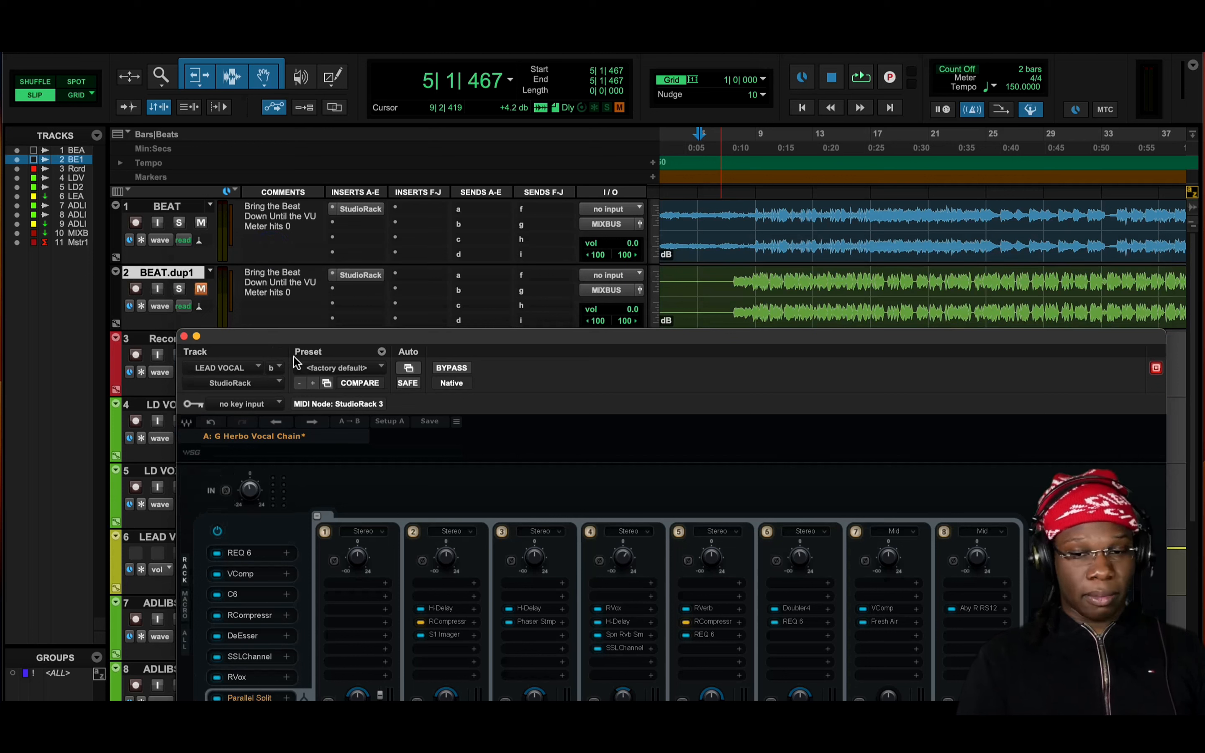
click(179, 223)
key(space)
click(764, 132)
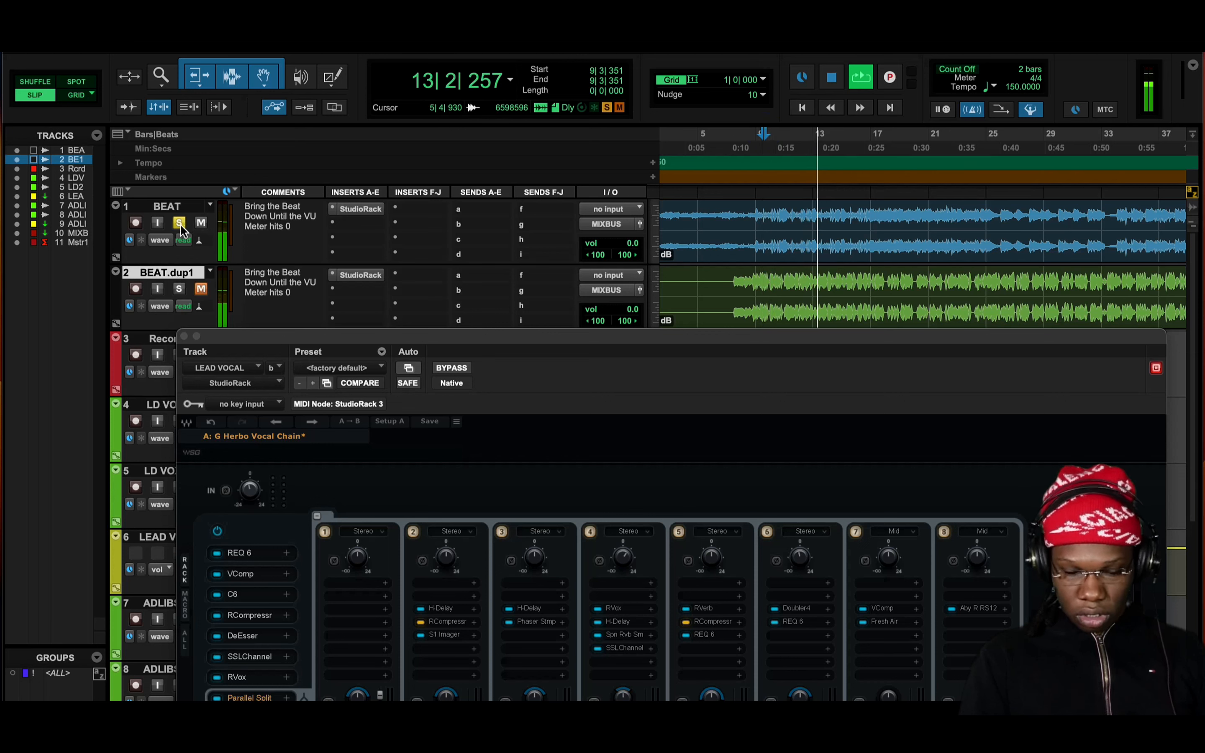
click(868, 148)
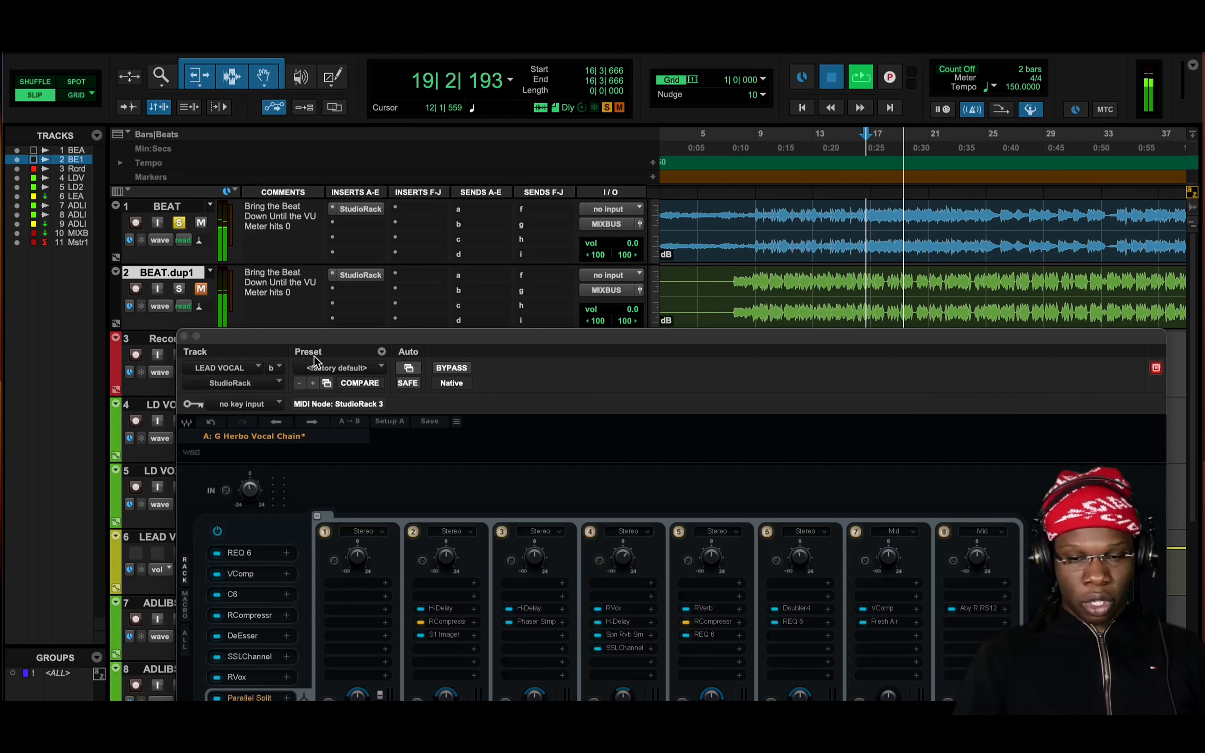
key(space)
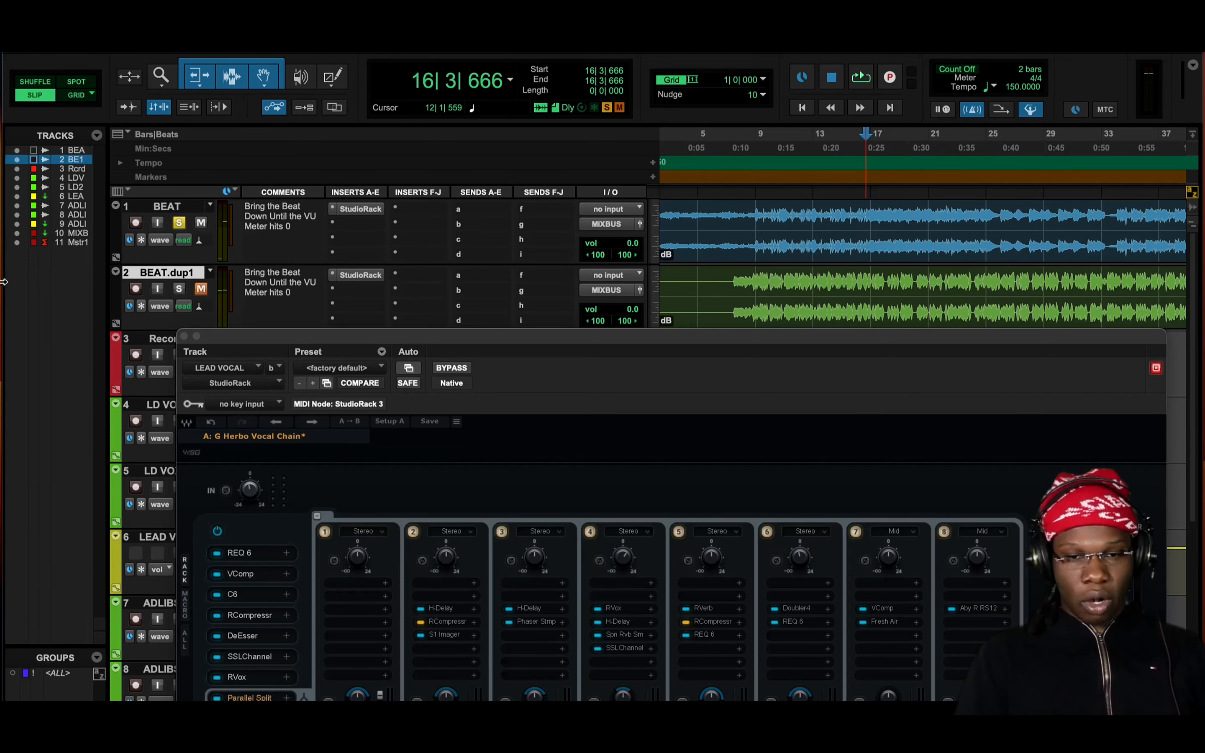
click(179, 223)
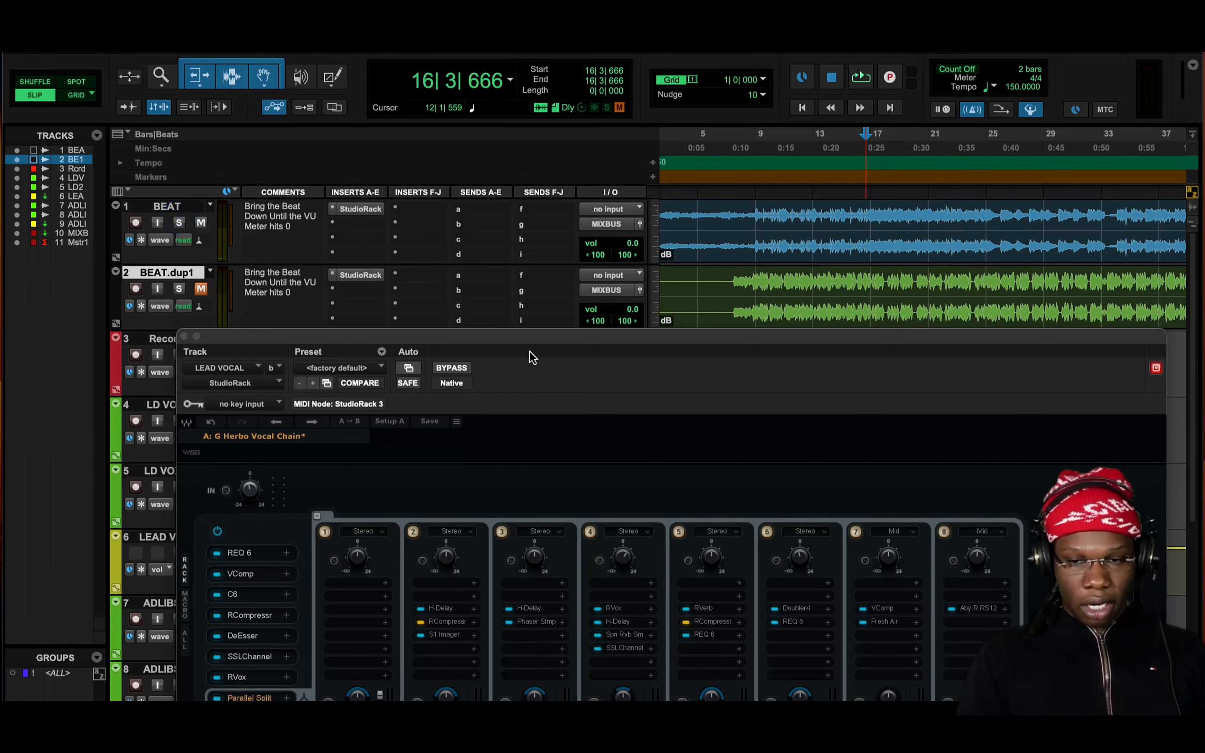
drag(530, 351, 513, 263)
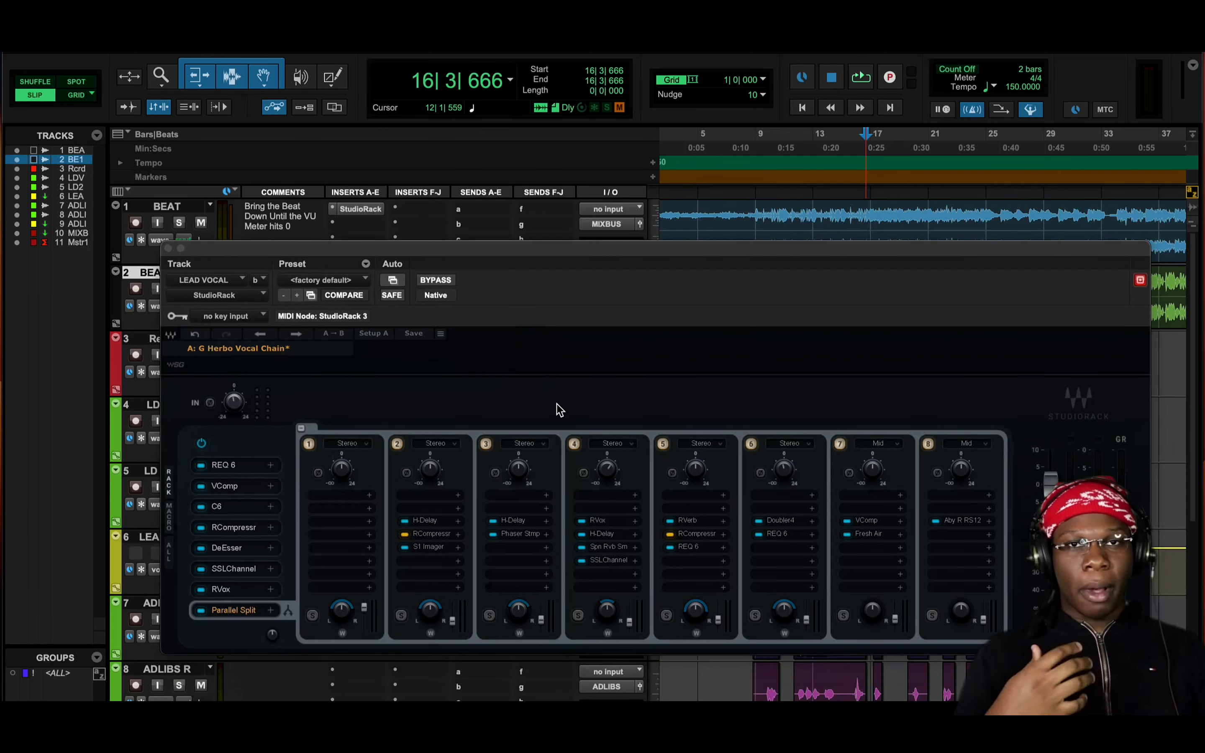
Play the song with parallel rack 3's level raised, view its phaser and H-Delay, stop playback, and undo the level change
key(space)
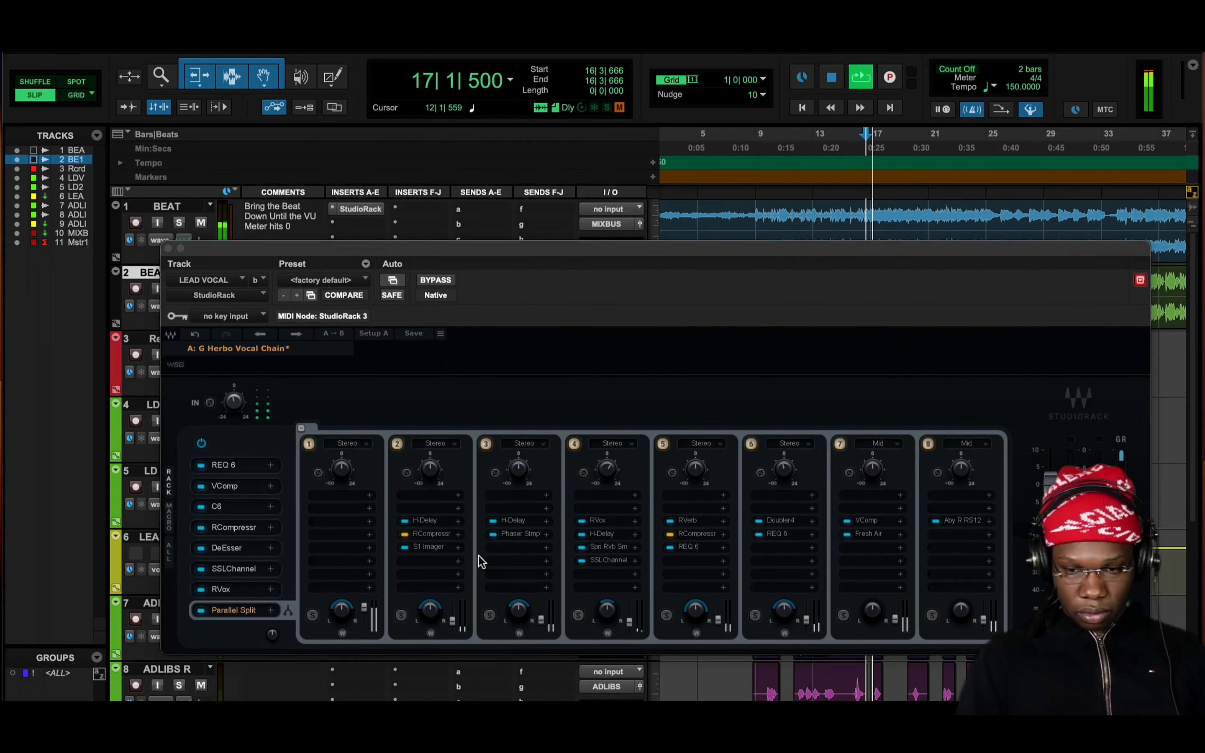
drag(541, 620, 541, 603)
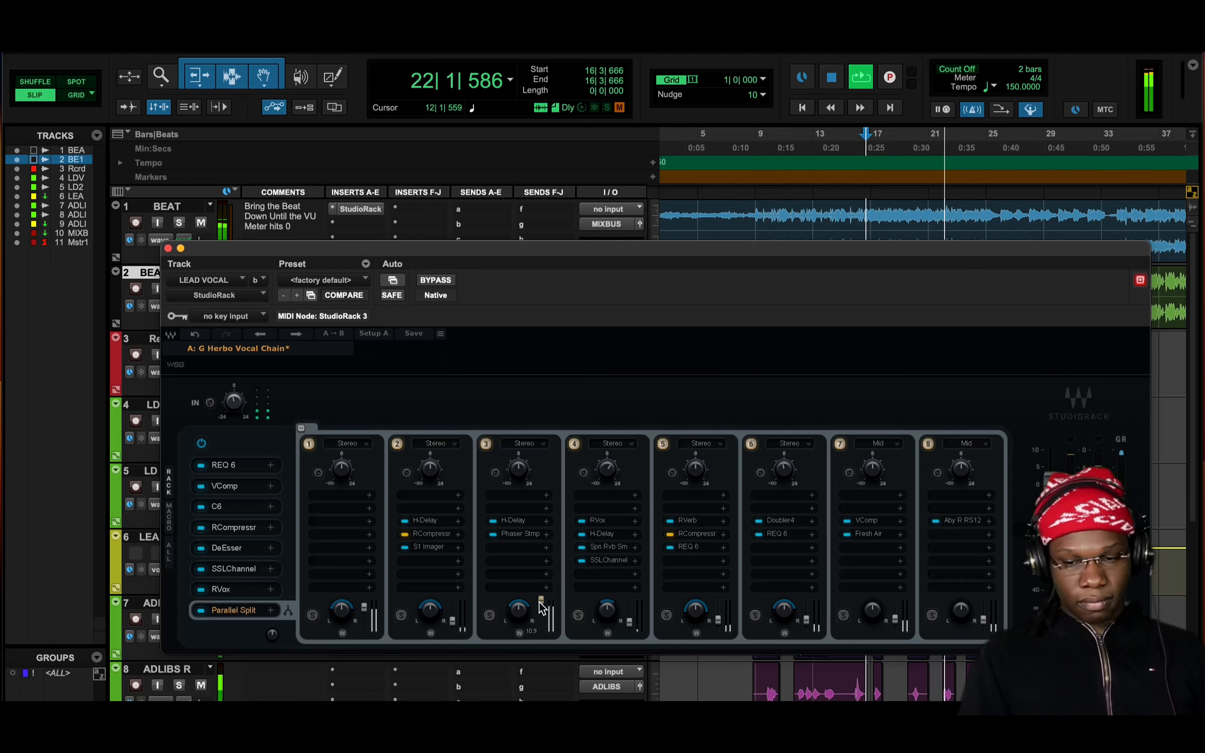
click(526, 535)
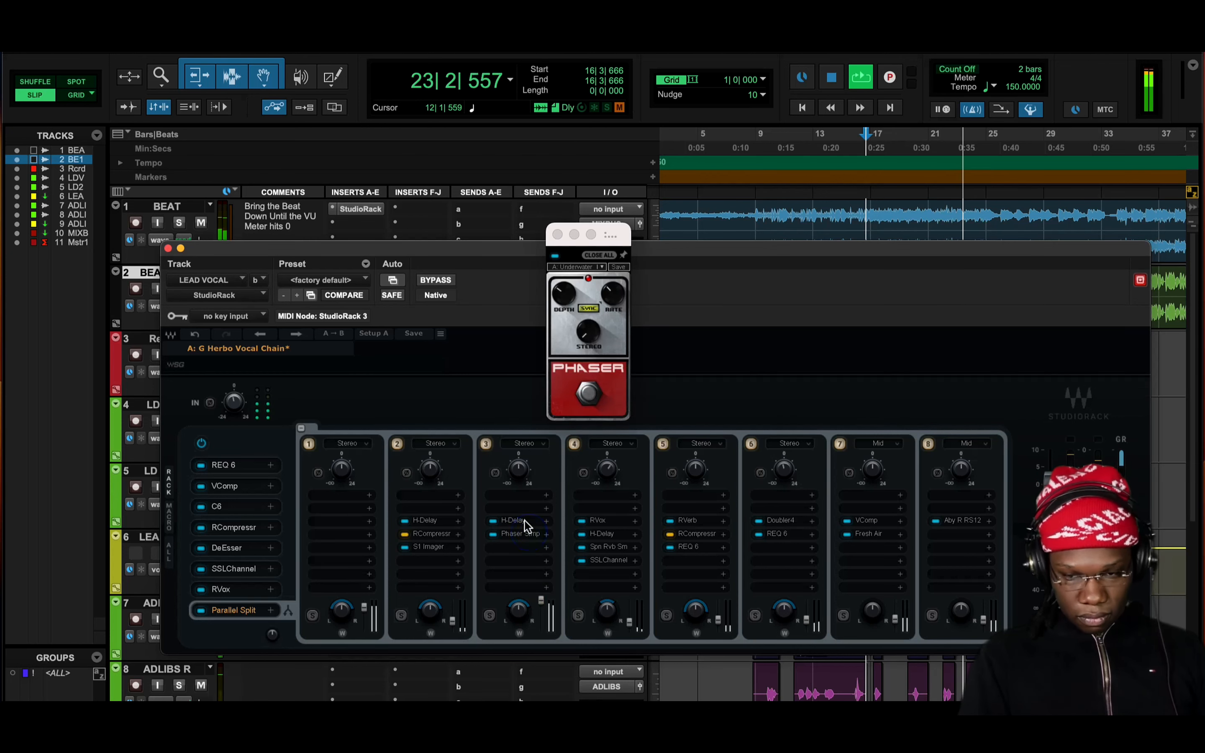
click(521, 520)
key(space)
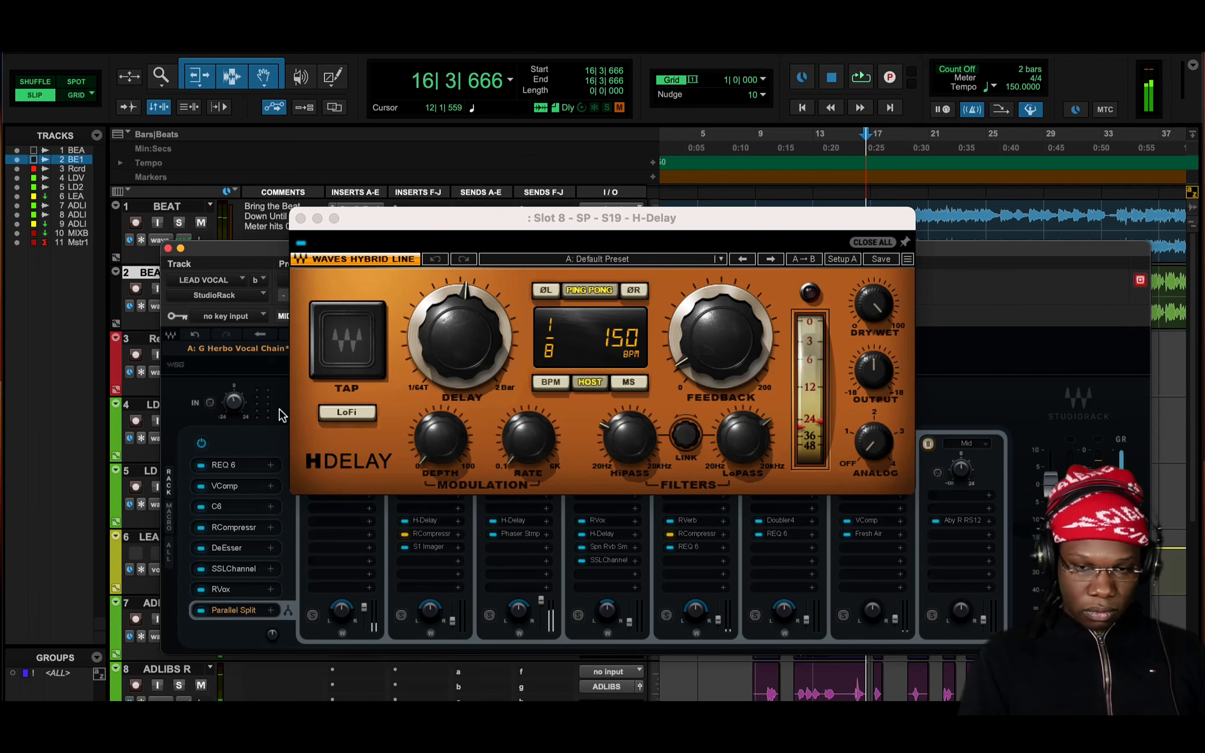
click(194, 340)
click(196, 337)
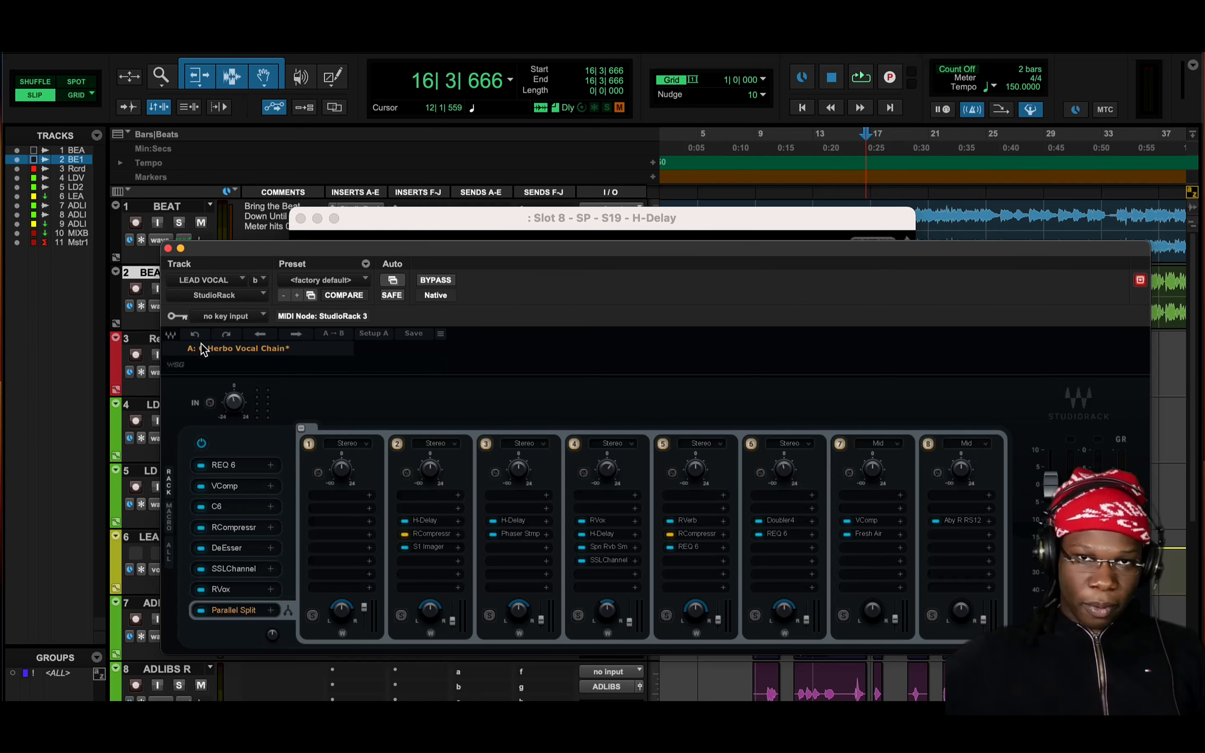
Examine the Abbey Road RS124 in parallel rack 8 and the VComp in rack 7, and close the LEAD VOCAL StudioRack
click(967, 521)
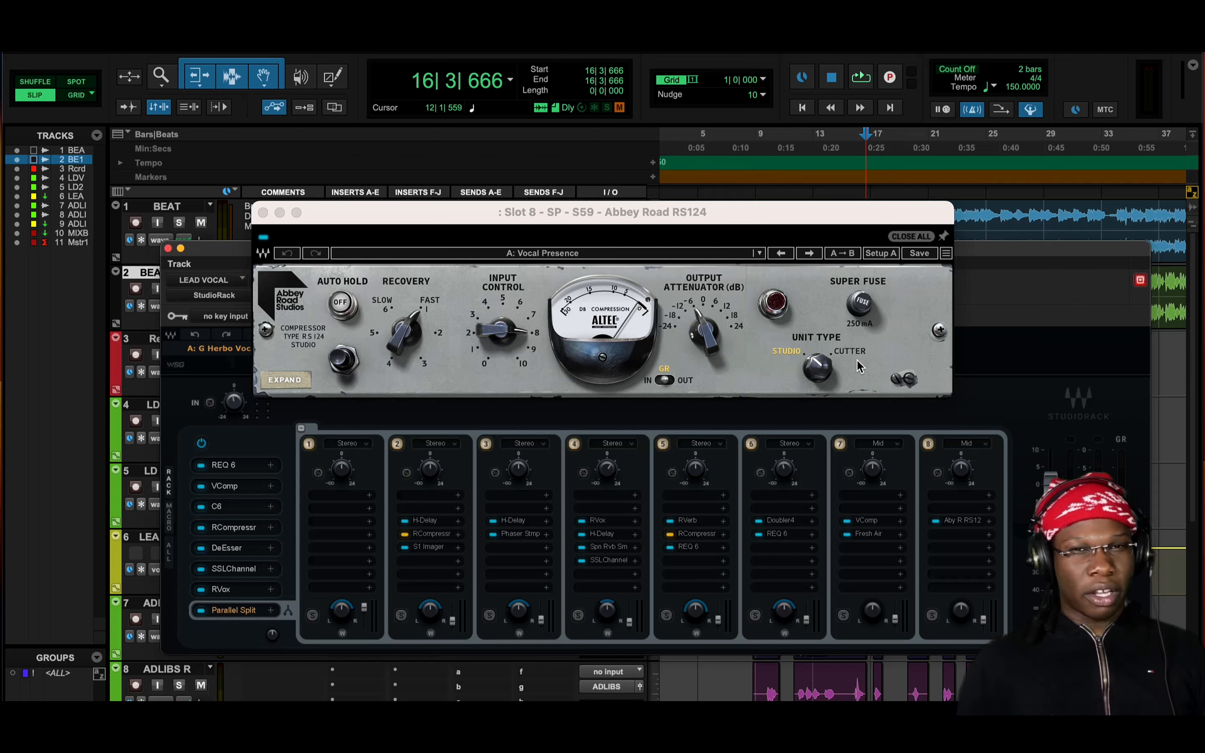
click(867, 521)
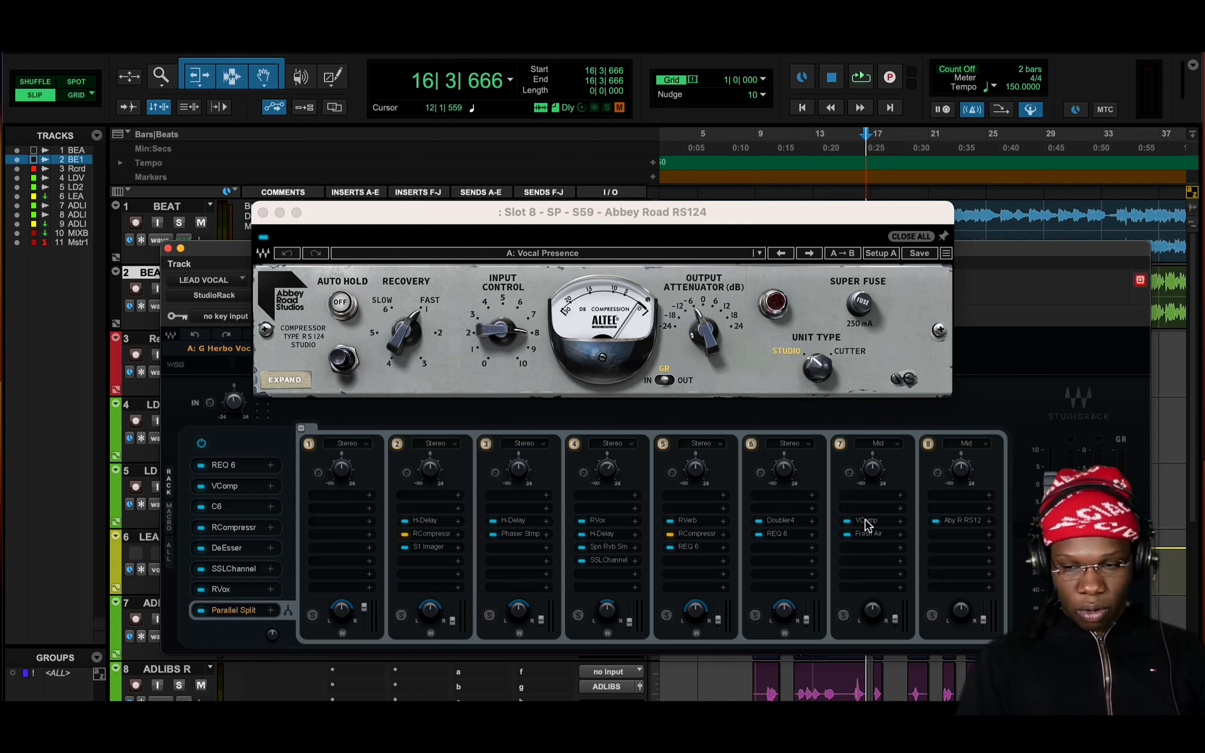
click(401, 110)
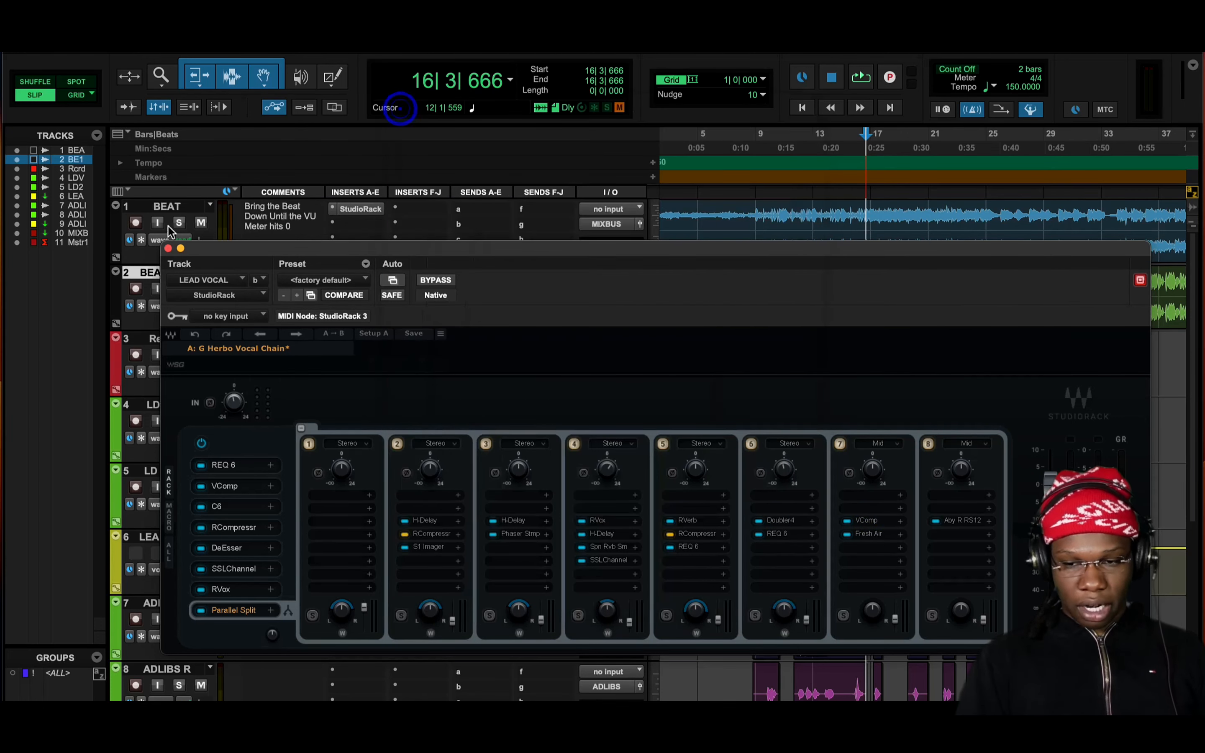
click(168, 248)
Open the StudioRack on the ADLIBS track and examine the Abbey Road RS124 in slot 5
scroll(293, 443, down, 8)
click(361, 493)
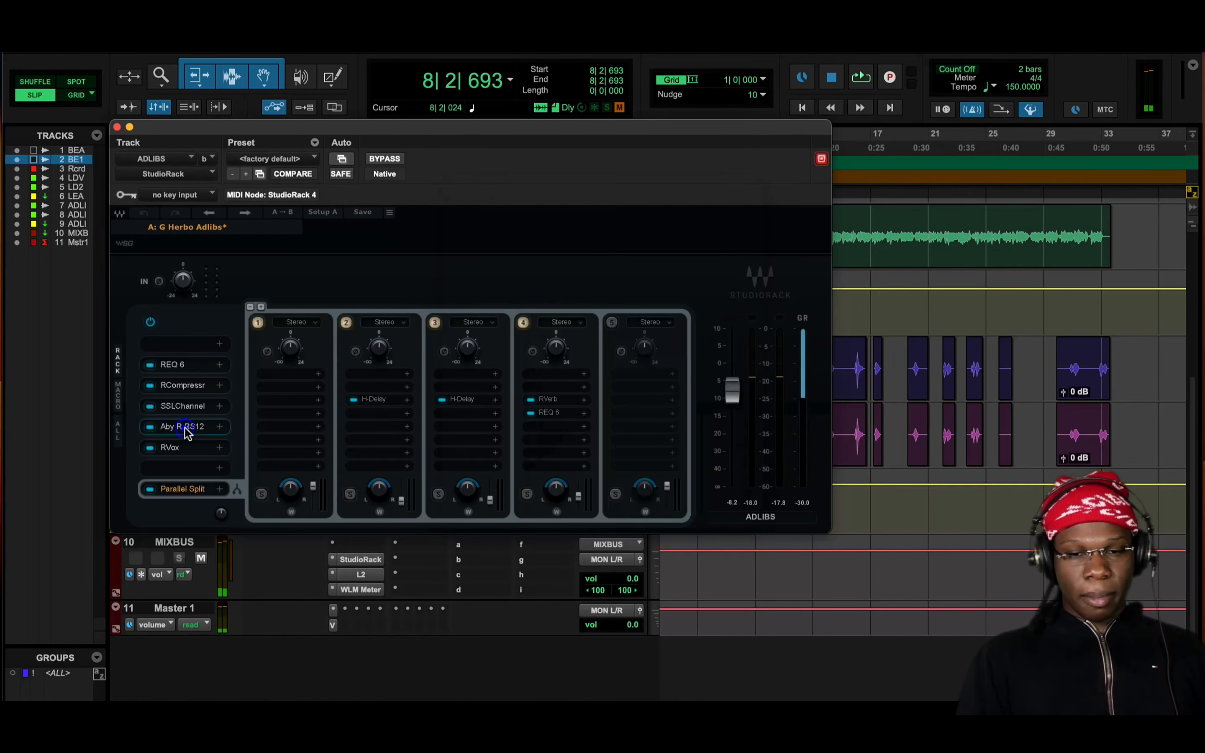
click(192, 427)
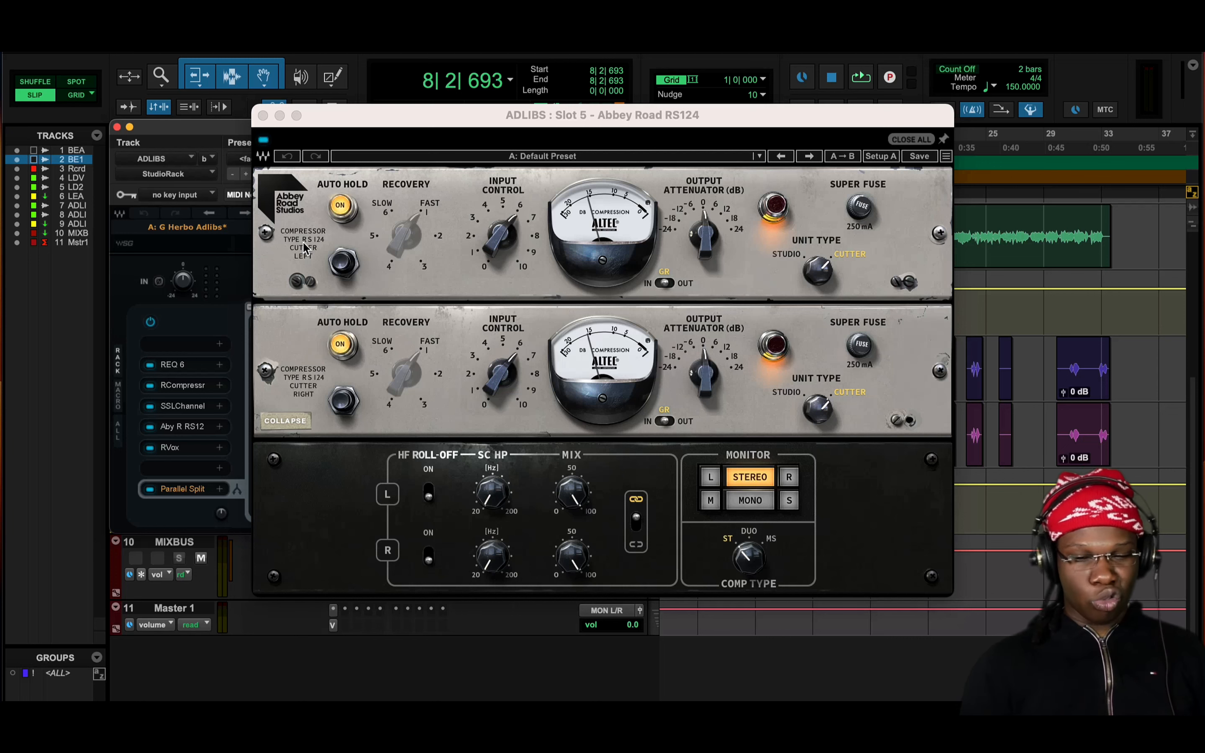
Examine the ADLIBS chain's REQ 6 with band 6 selected, the slot 3 RCompressor, and the slot 4 SSLChannel
click(180, 366)
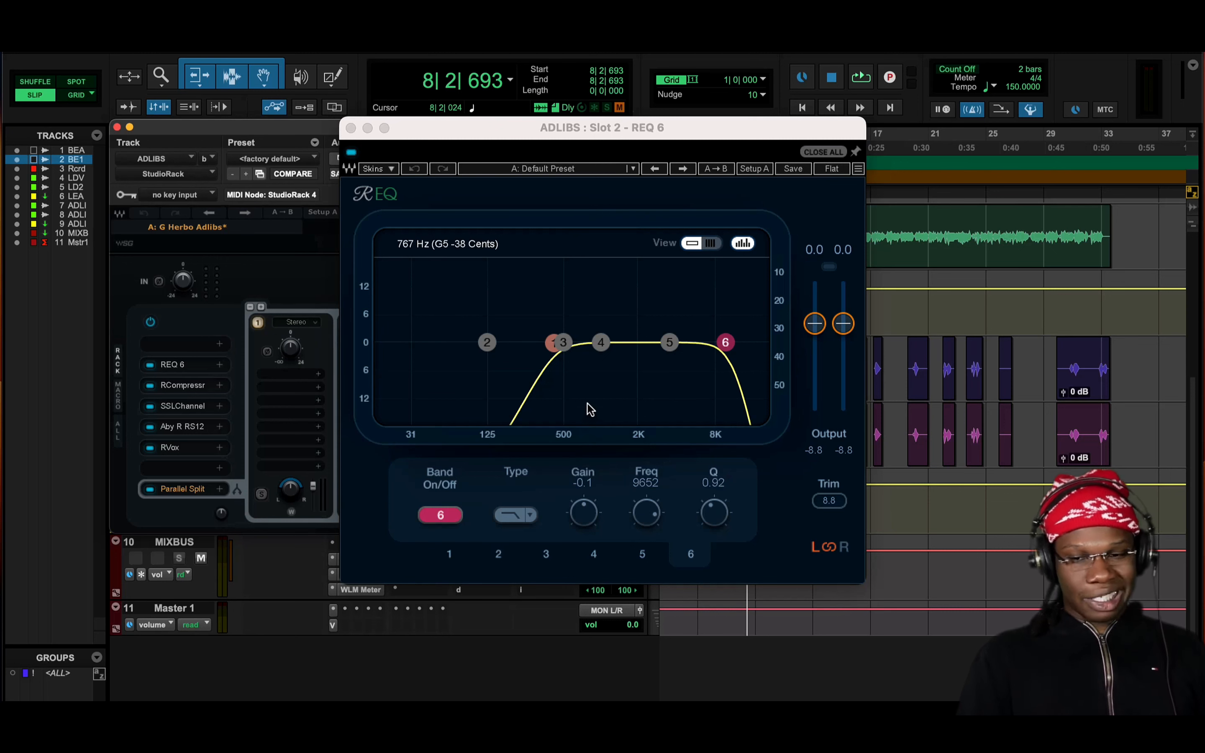
click(726, 345)
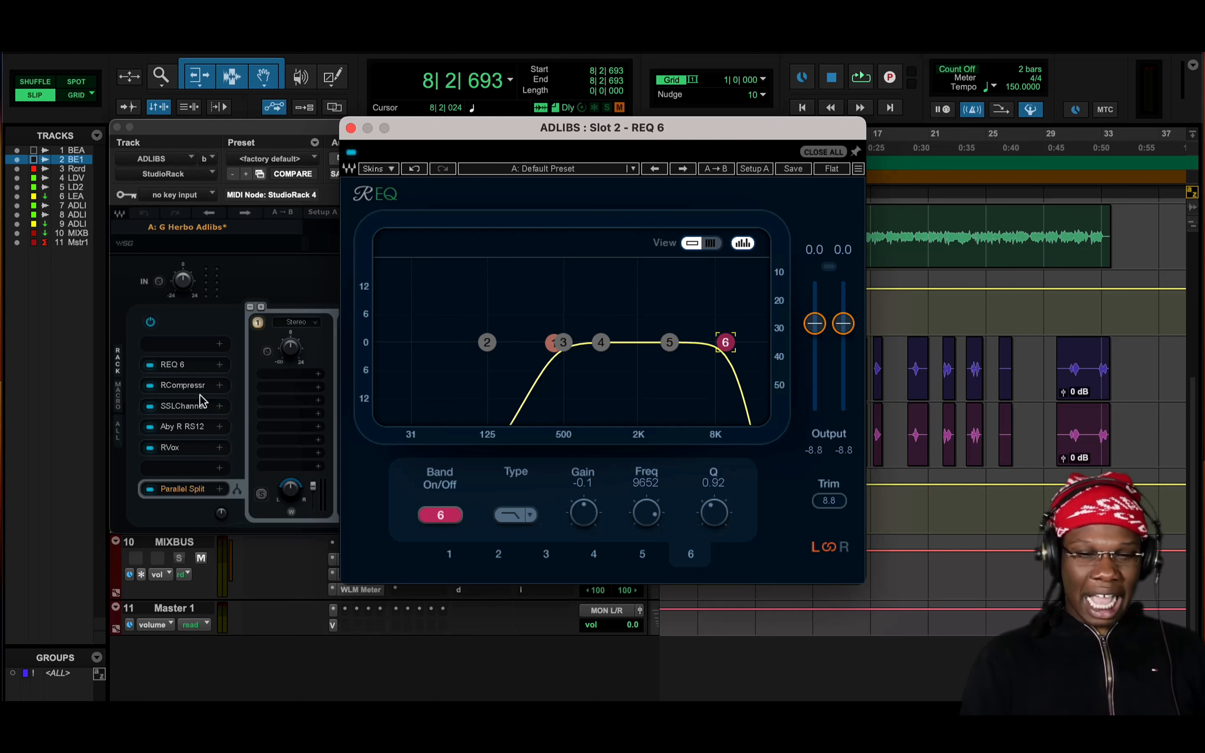
click(182, 388)
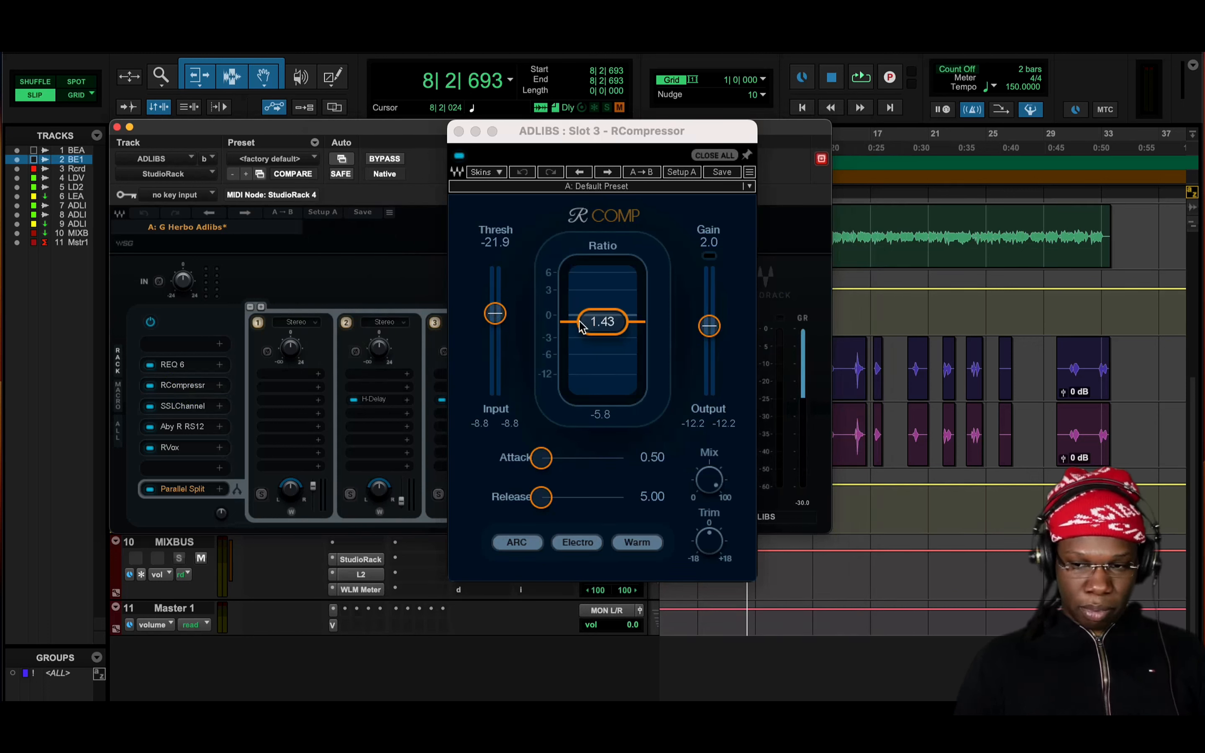
click(189, 408)
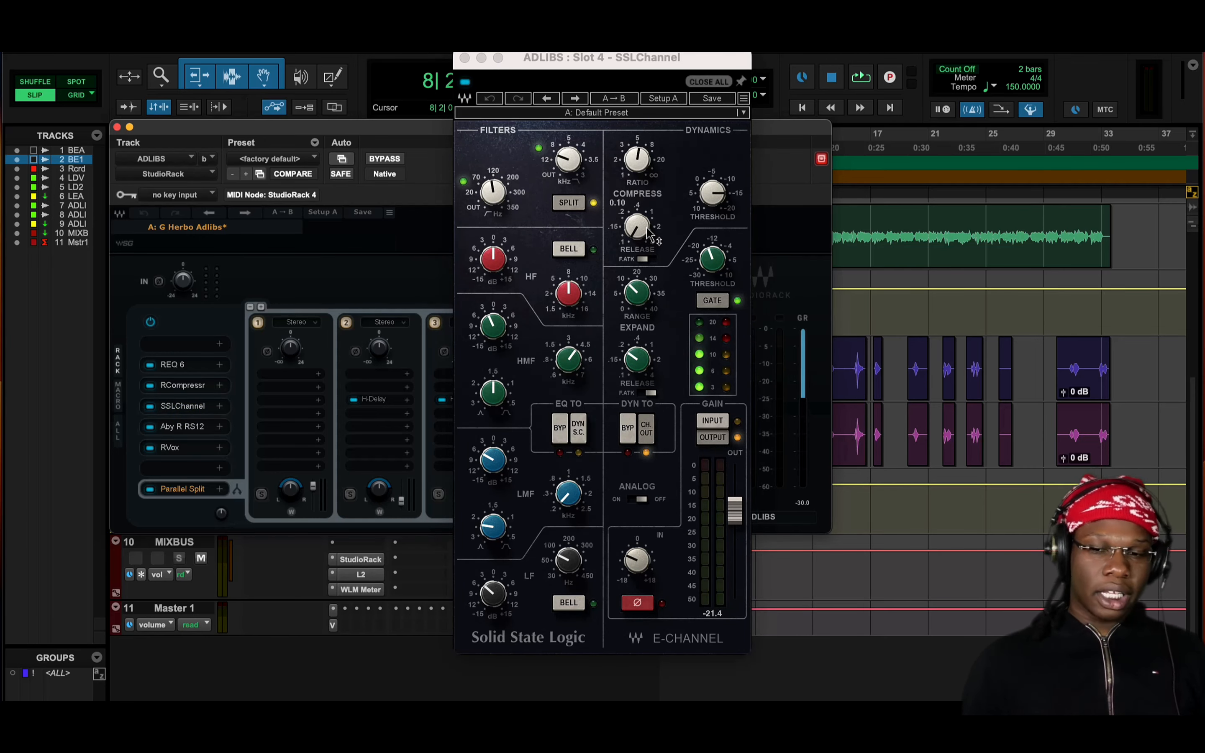
Examine the compressor ratio and expander release on the slot 4 SSLChannel, and close the plug-in
click(646, 169)
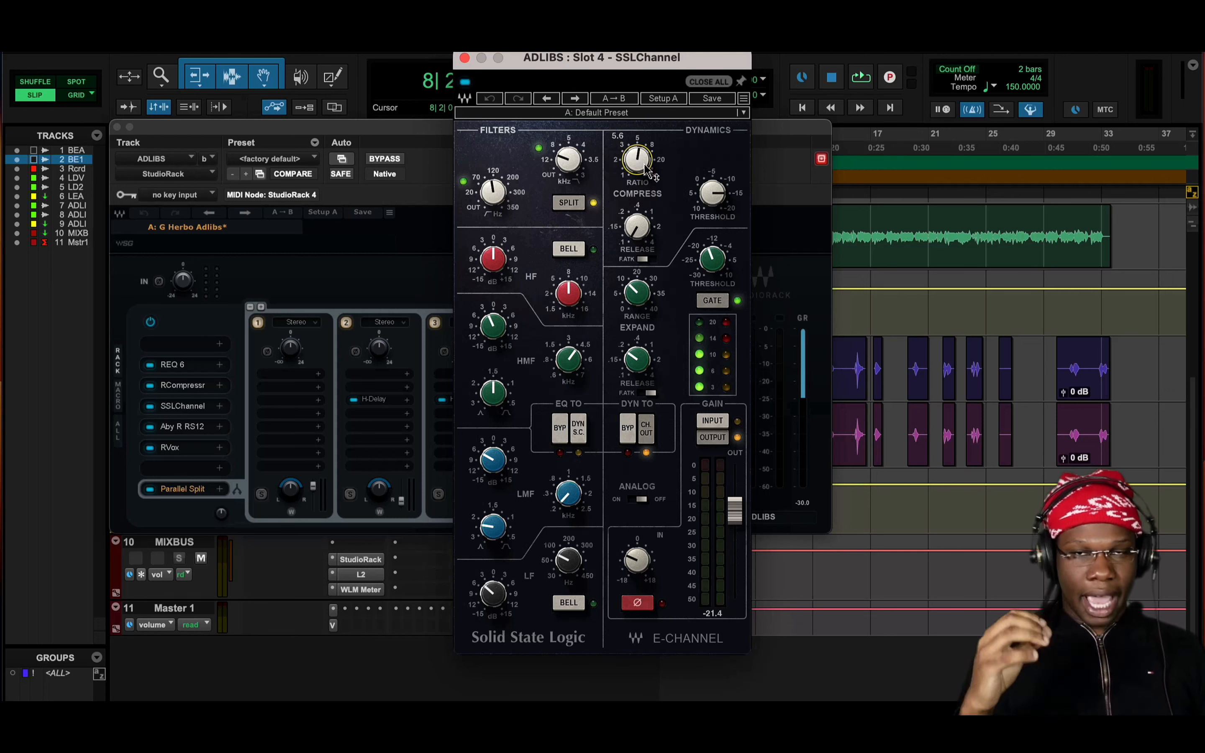
mouse_move(637, 363)
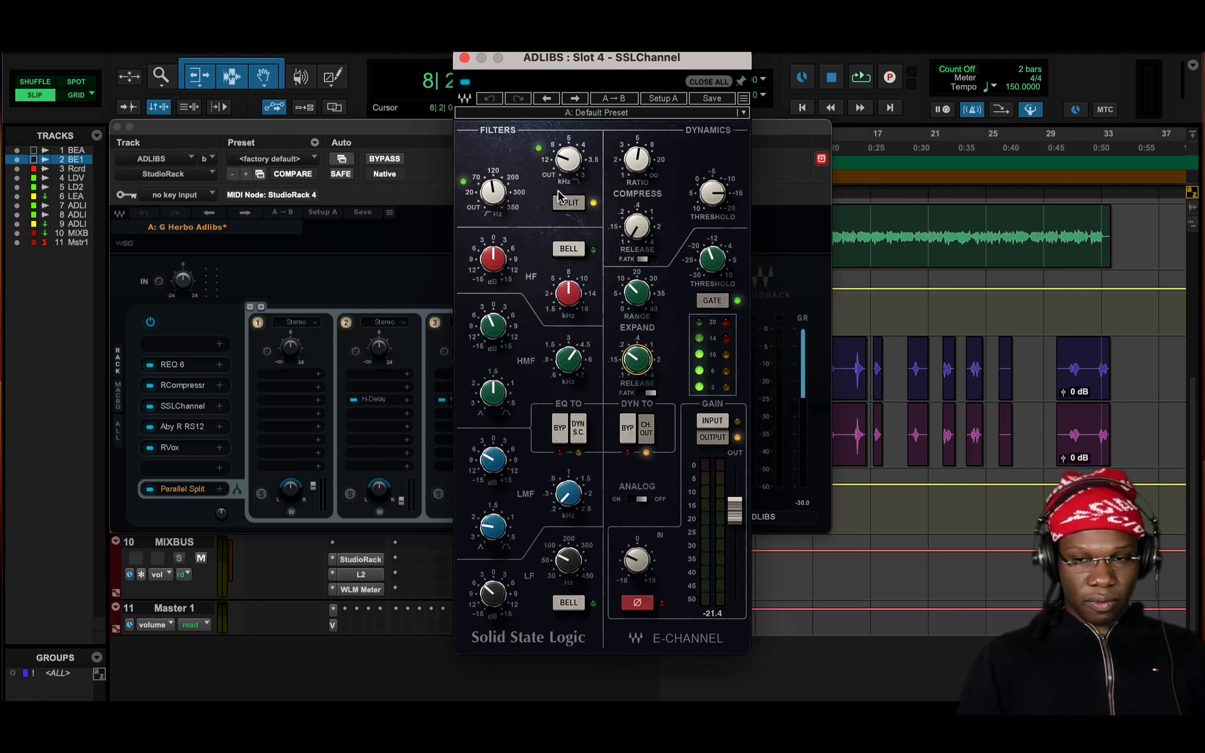
click(464, 58)
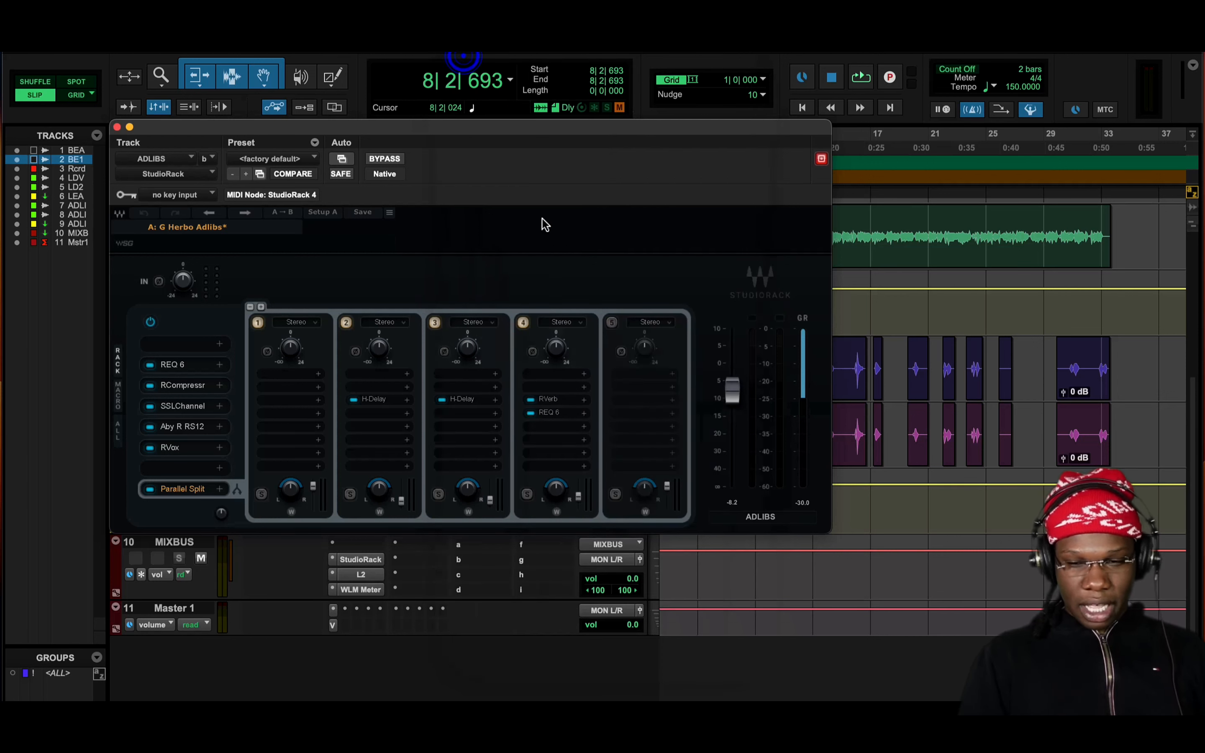
Examine the RVerb's Chamber reverb settings in parallel rack 4 of the ADLIBS chain, and close the plug-in
click(546, 399)
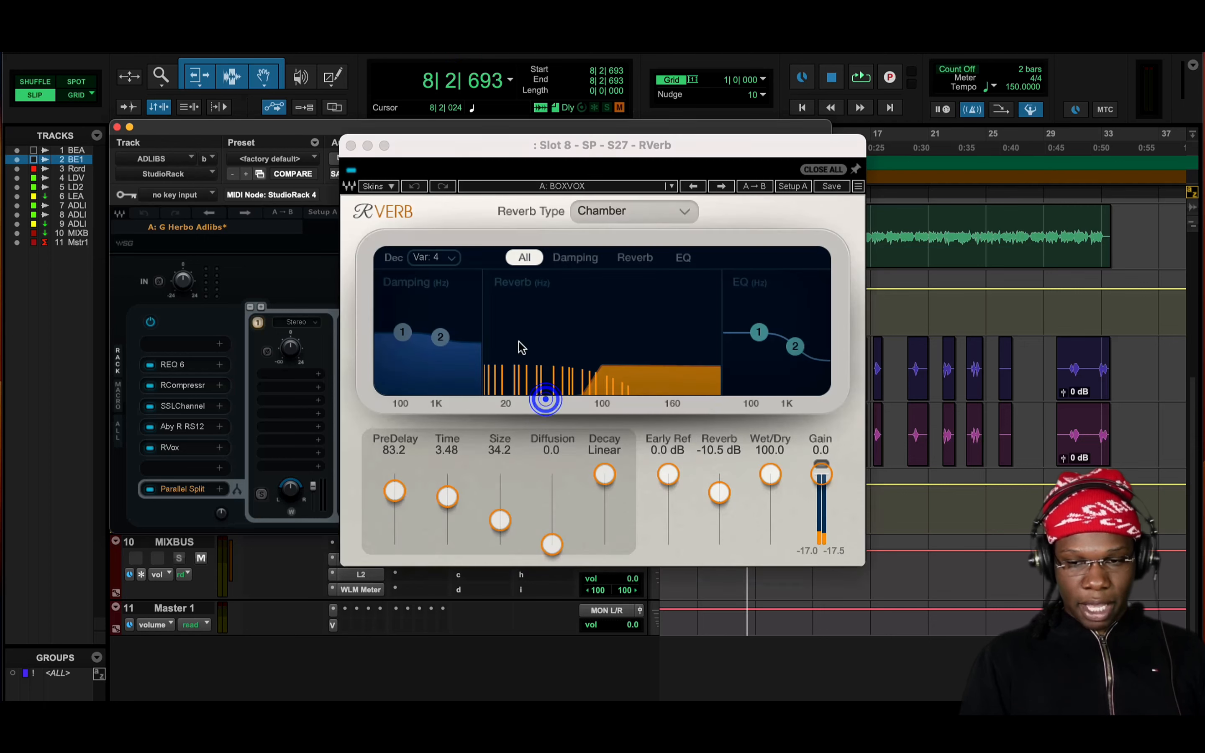
click(350, 145)
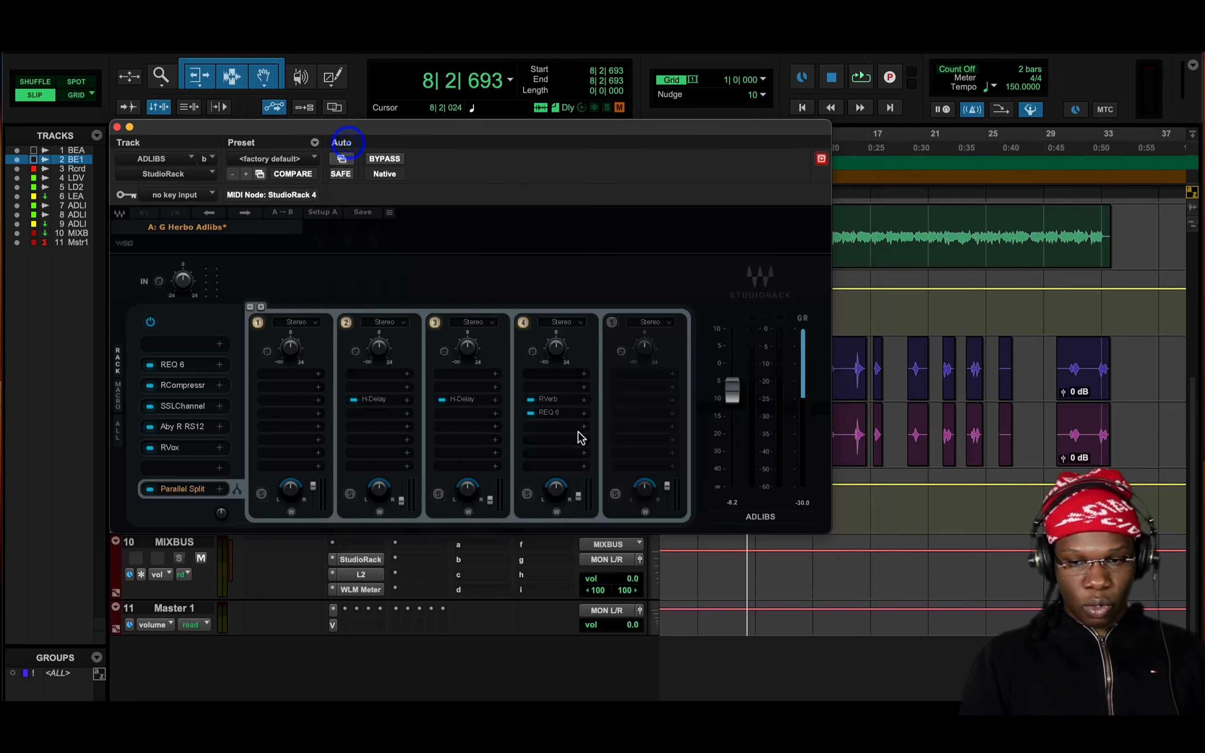
click(562, 401)
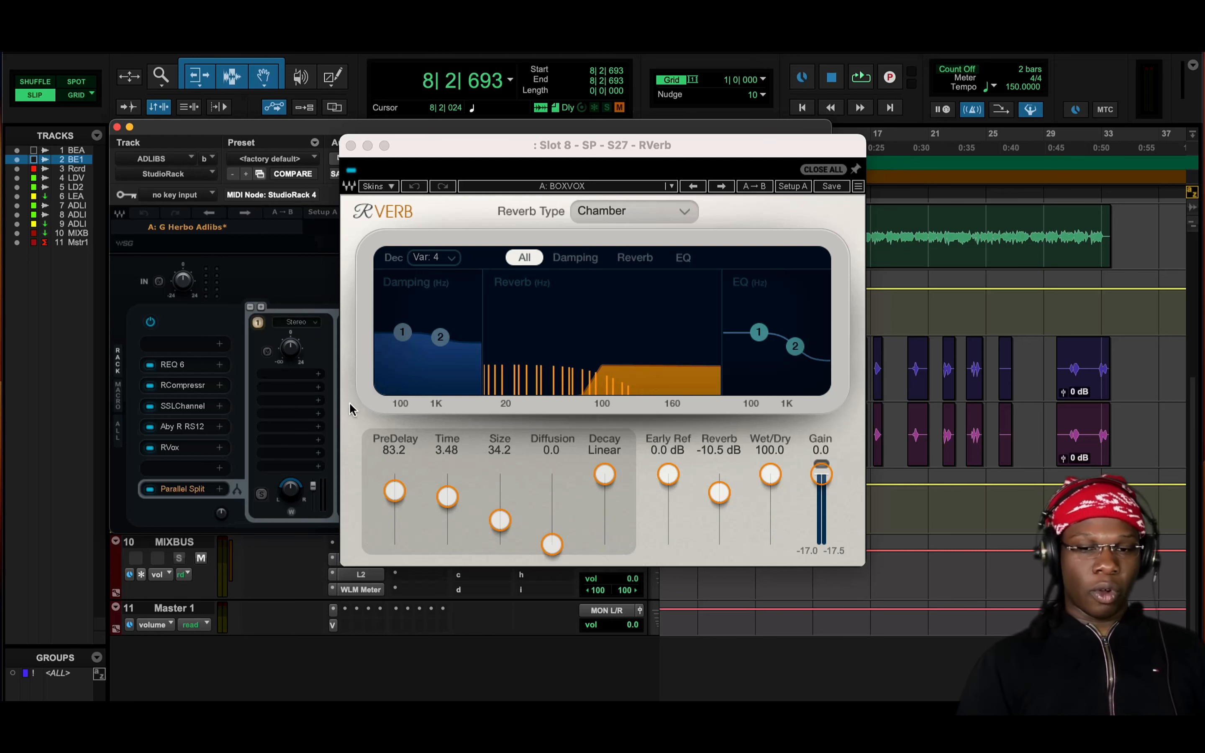
click(351, 145)
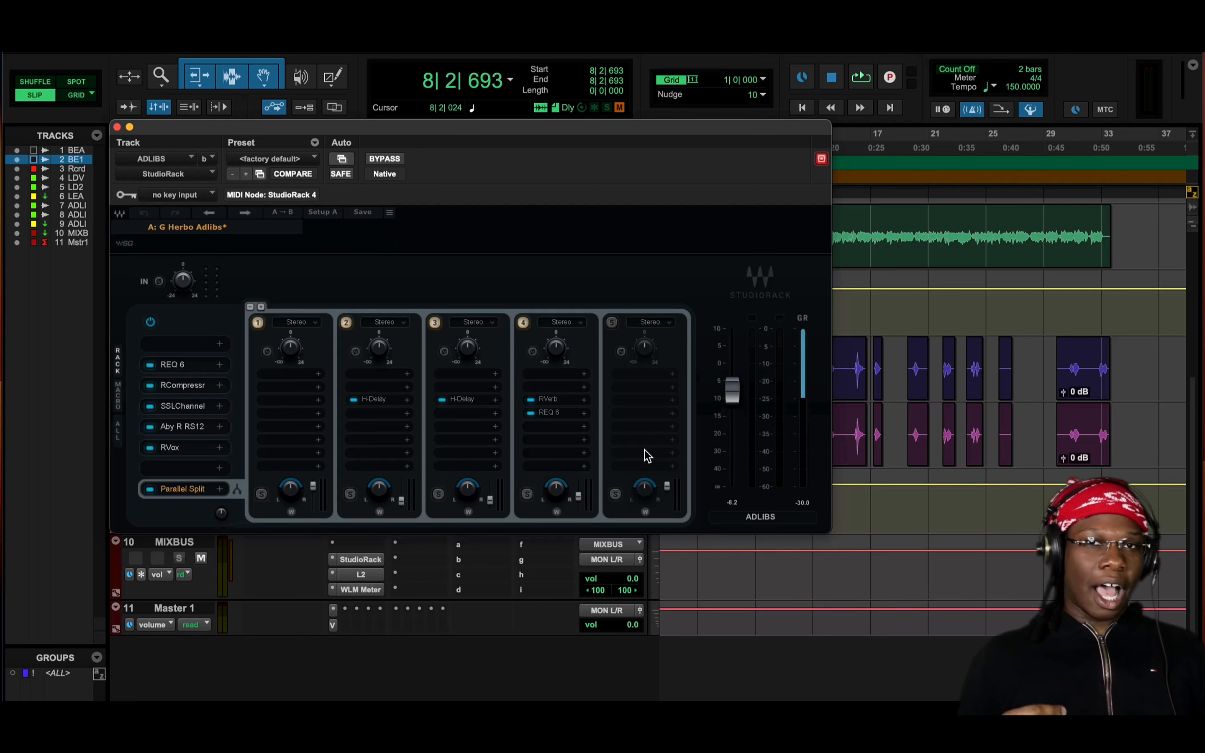
Move the StudioRack window clear of the clips' start, play from bar 8, and compare the ADLIBS chain bypassed and active
drag(703, 135, 611, 136)
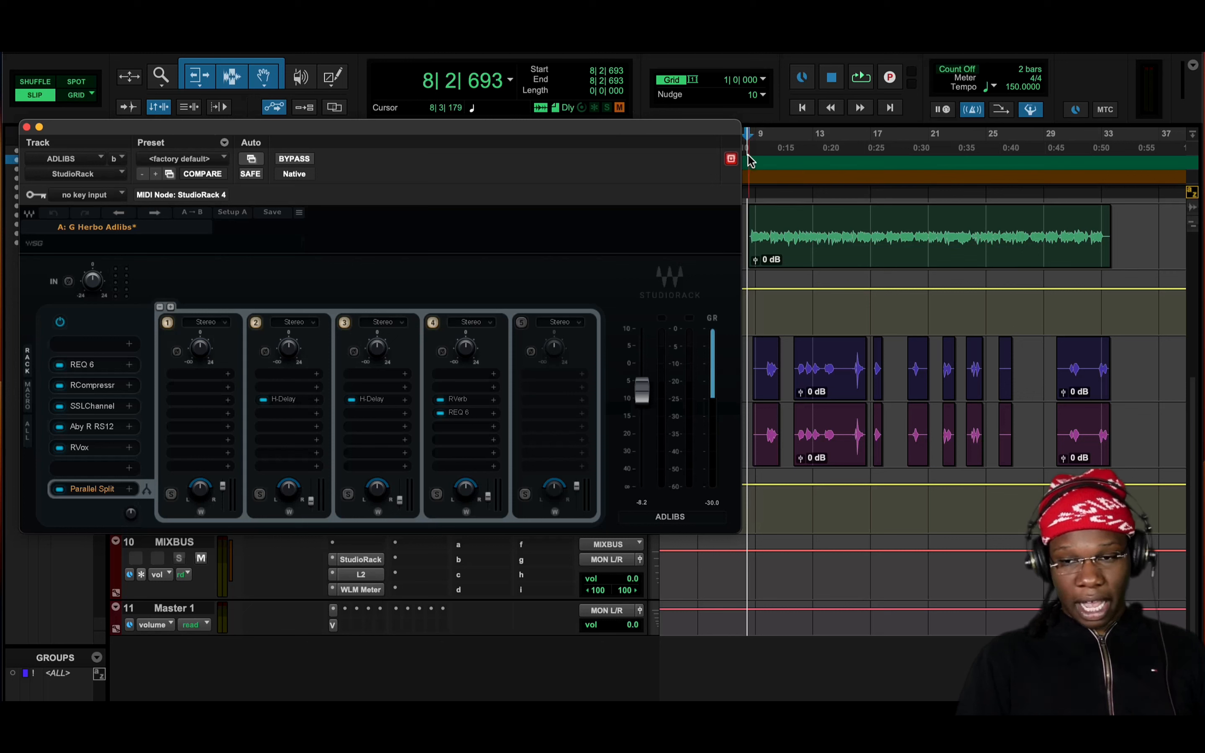
click(754, 142)
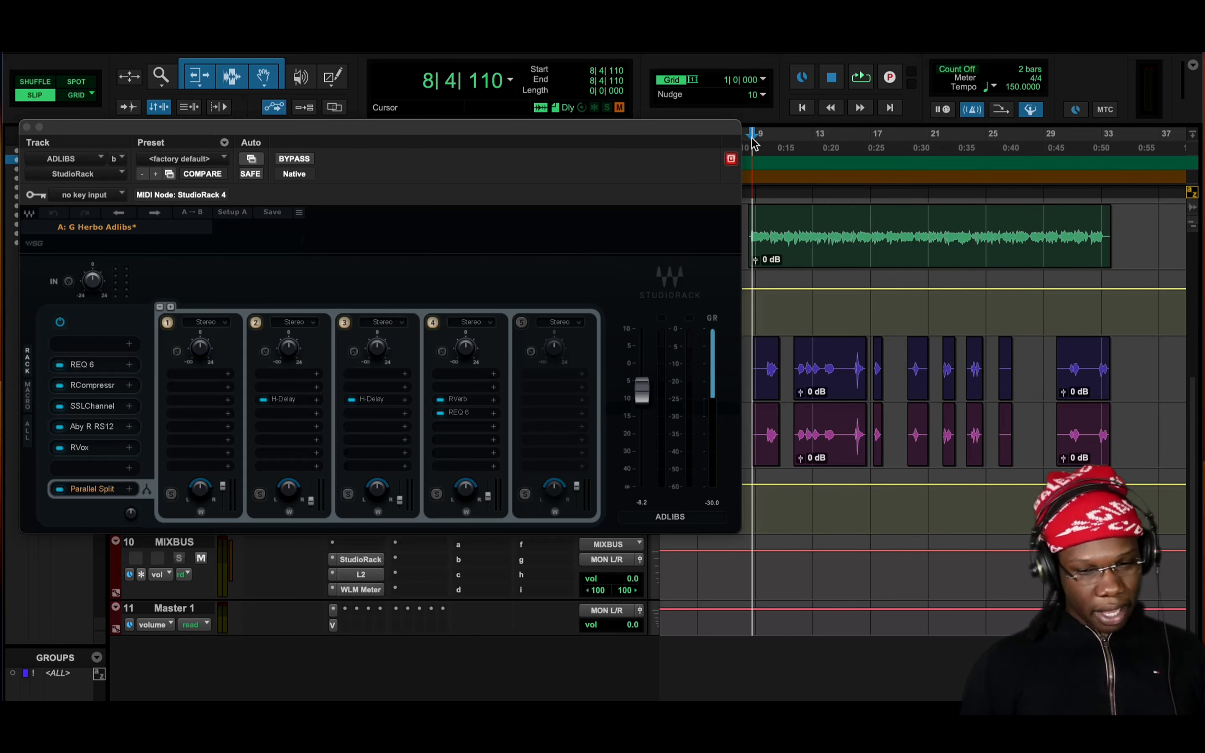
key(space)
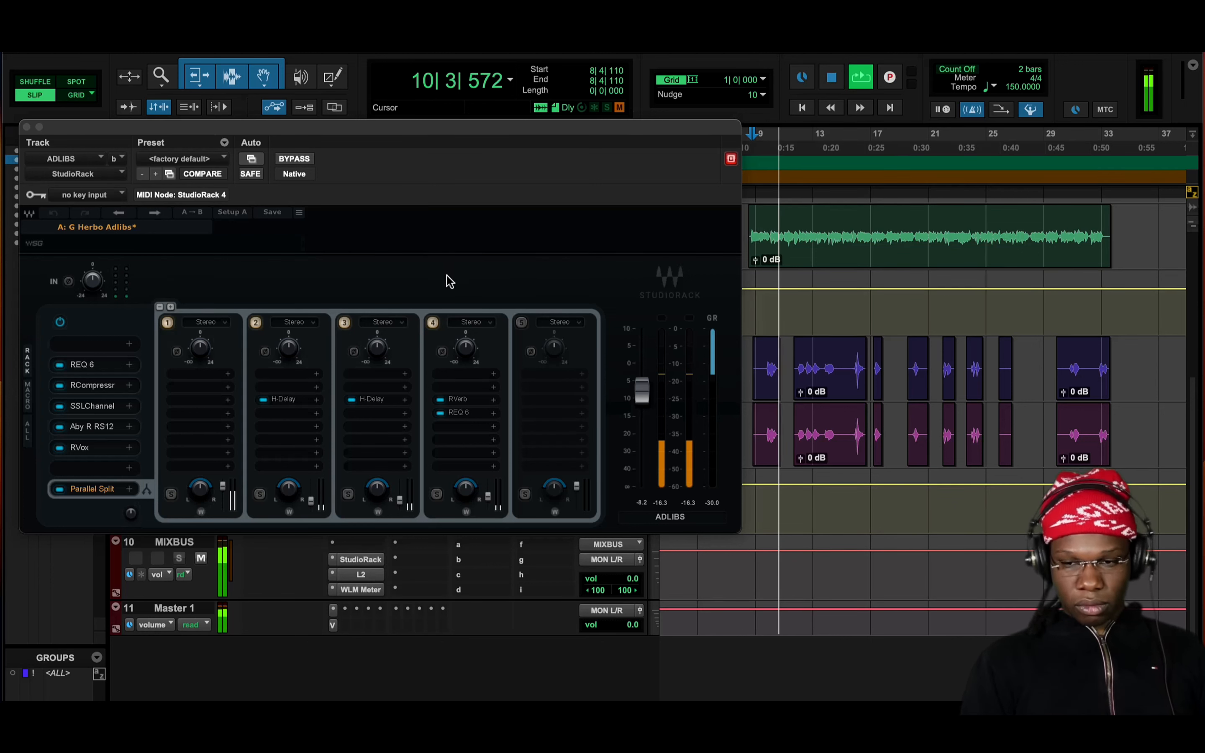
click(60, 322)
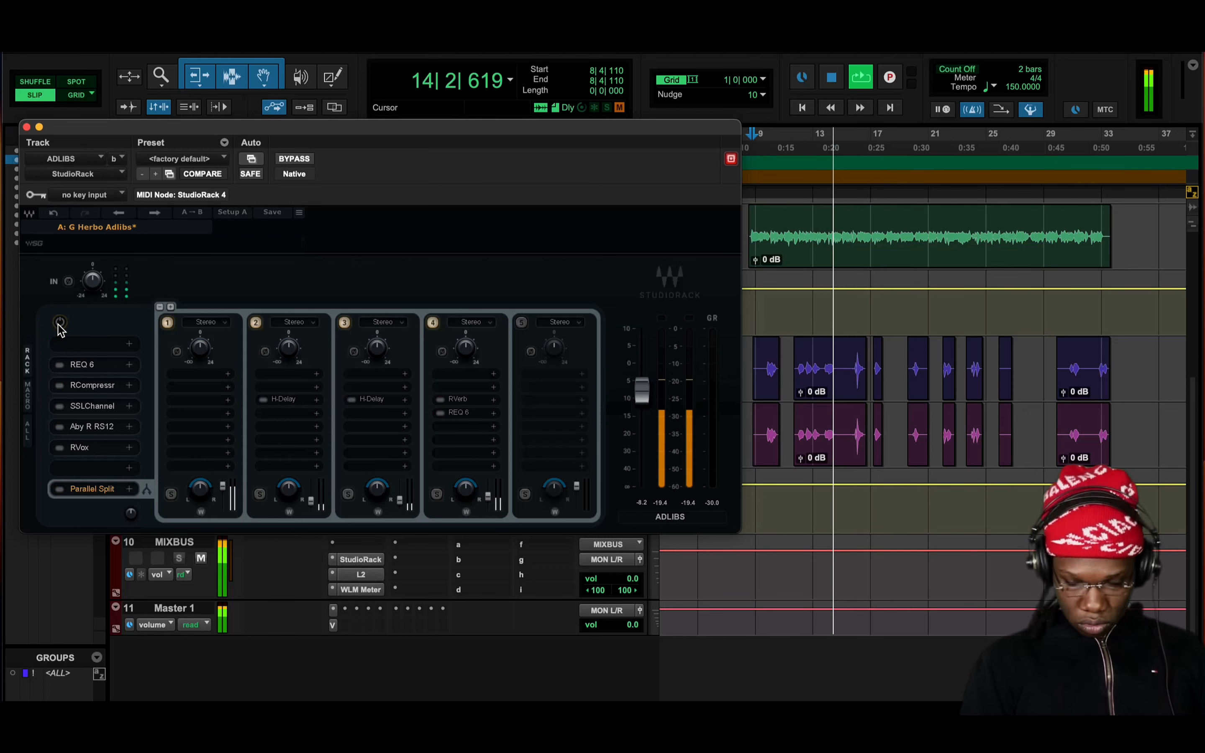
click(60, 323)
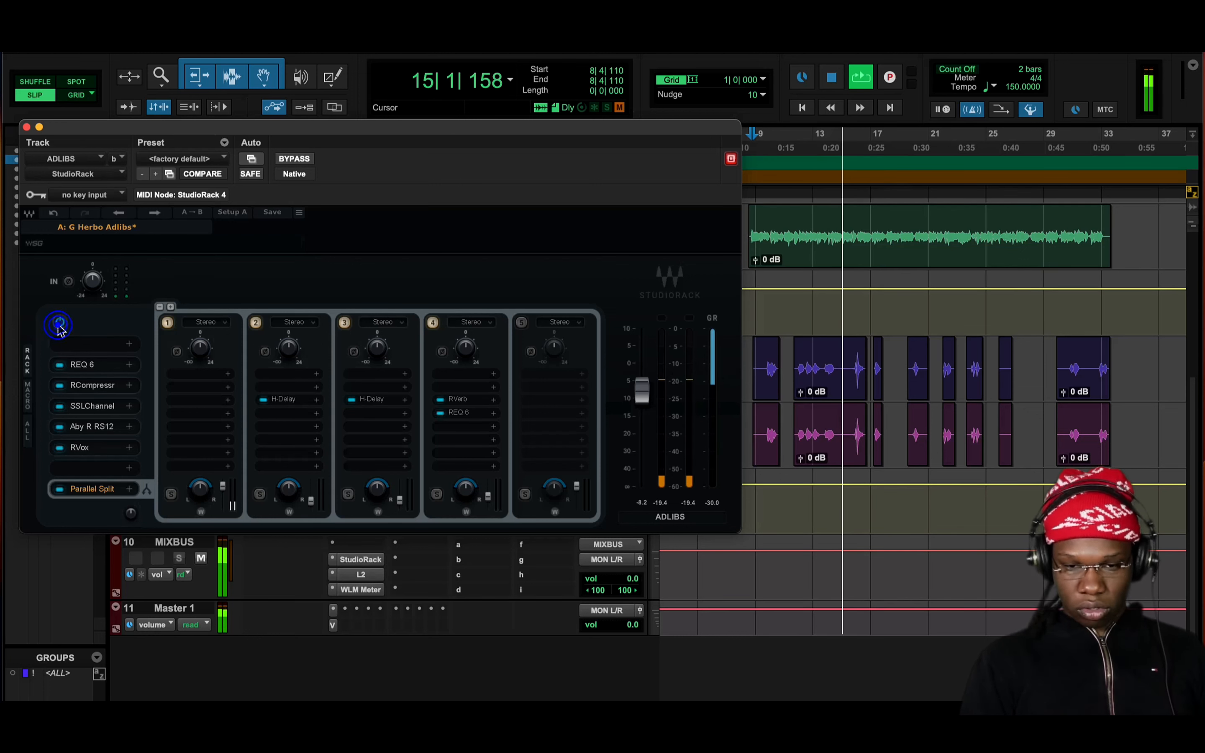
Repeat the ADLIBS bypass comparison, restarting playback from bar 9, and stop the song with the whole chain bypassed
click(754, 139)
click(60, 323)
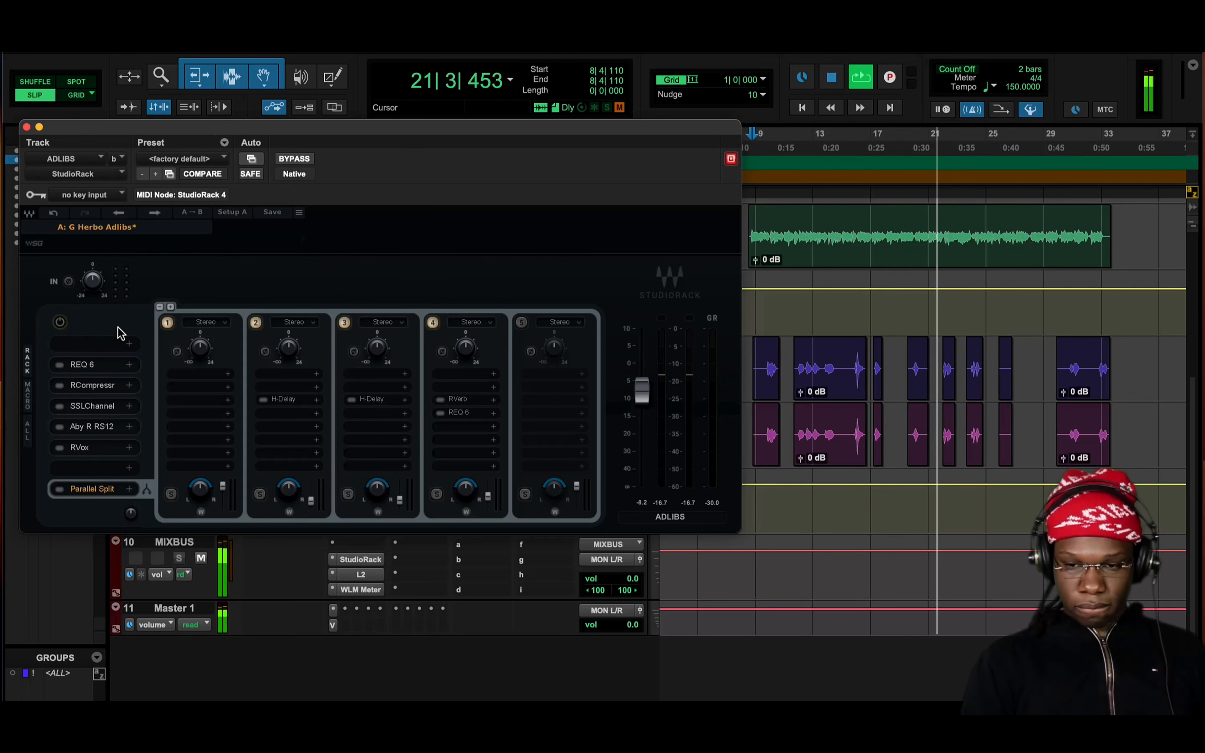
click(60, 324)
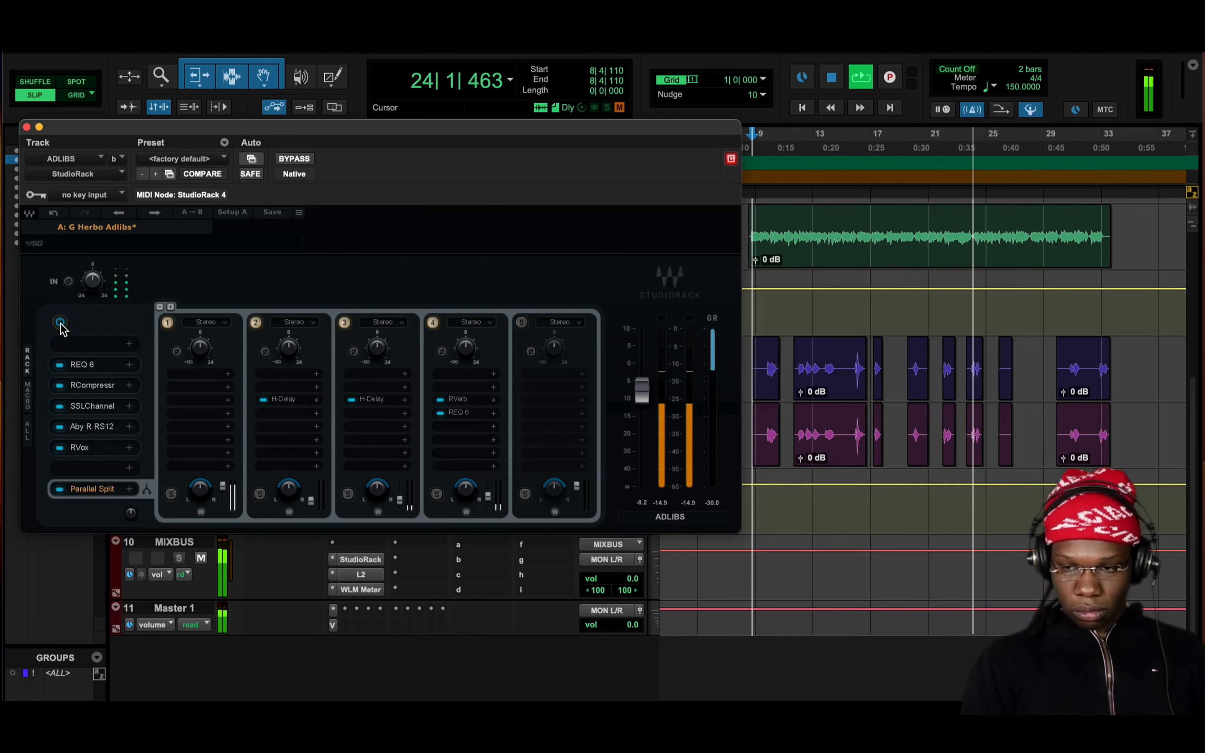
click(763, 140)
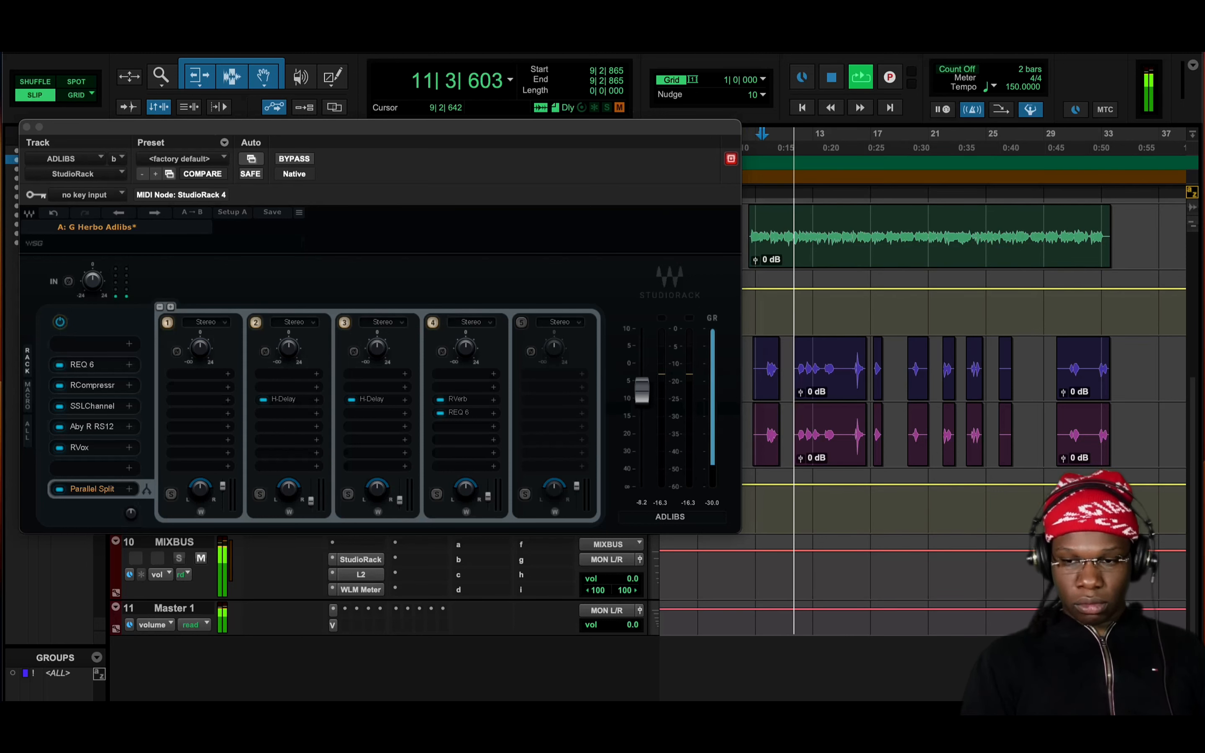
click(60, 322)
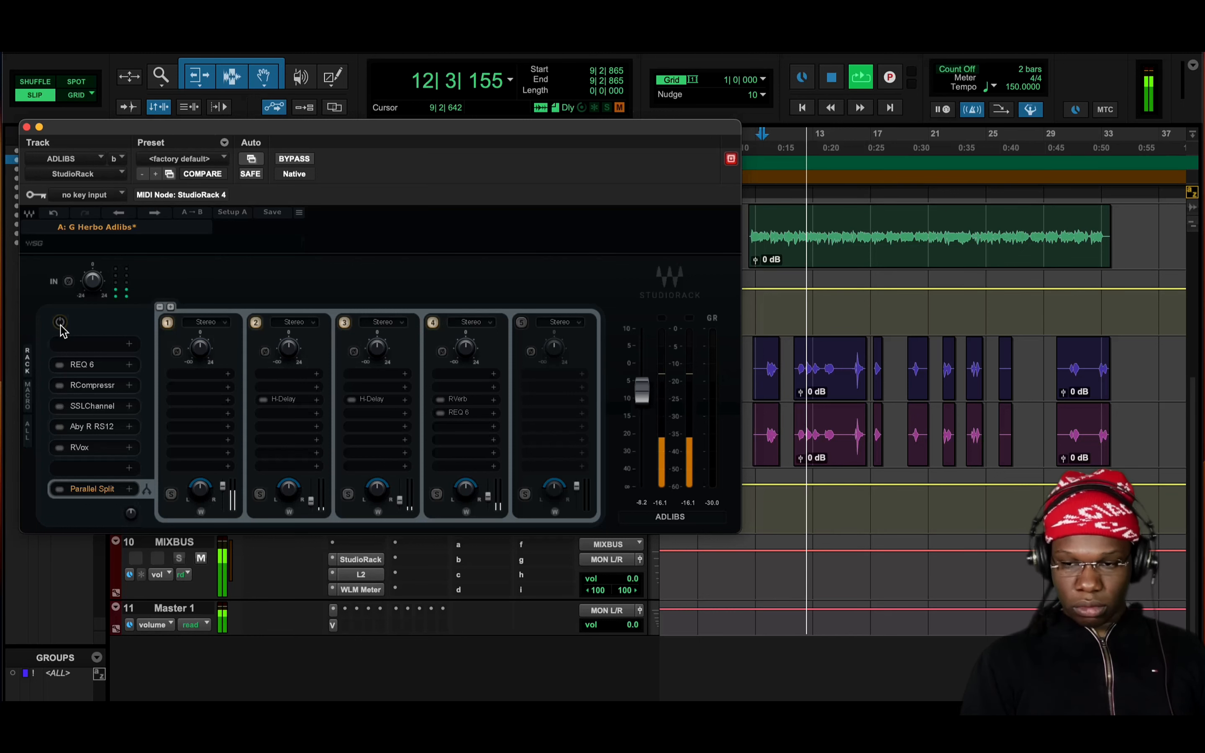
key(space)
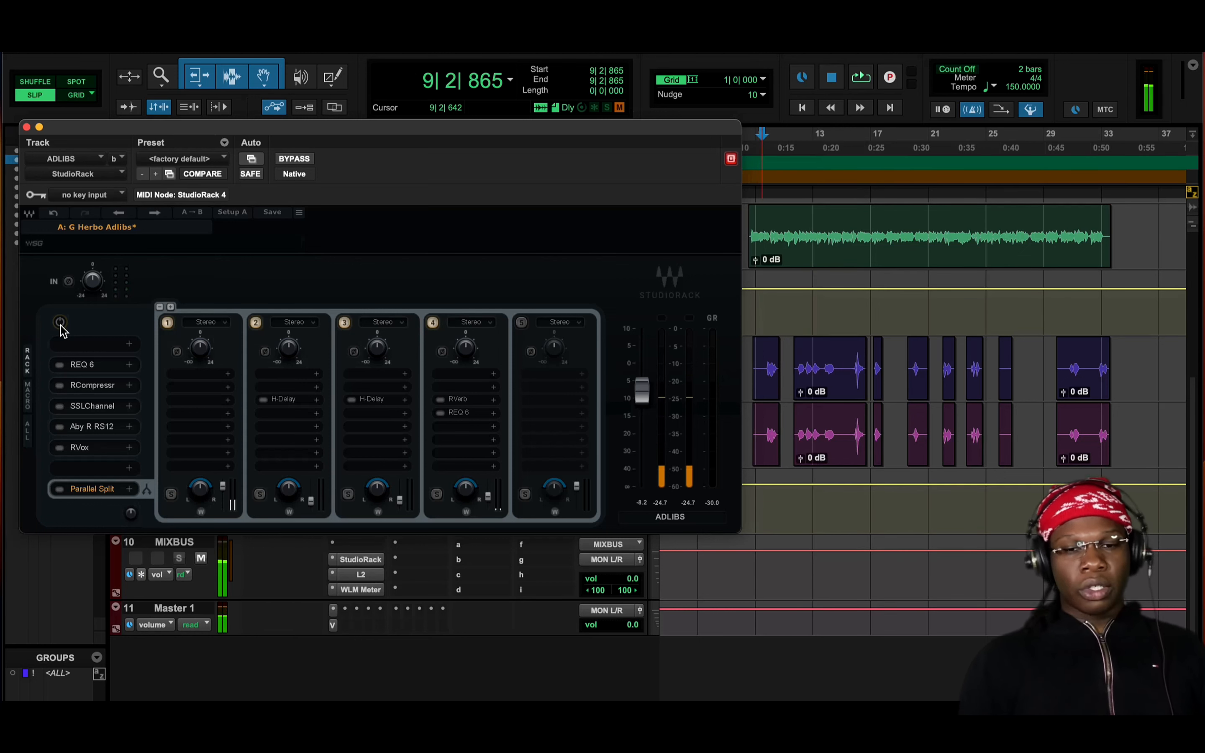